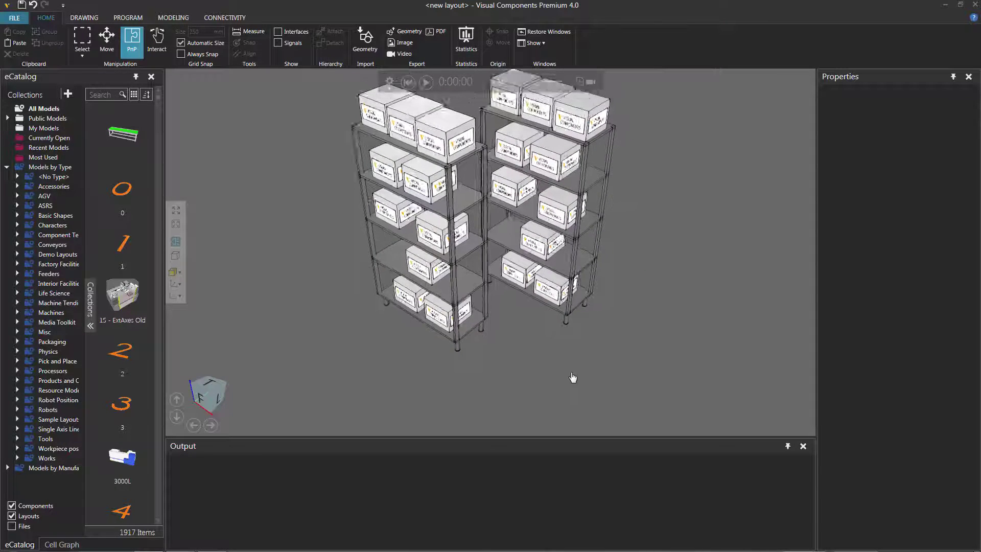
Find the Storage Shelf in Interior Facilities by searching "shelf" and place it beside the filled shelves, at about X 4211, Y 5016
right_drag(573, 377, 558, 394)
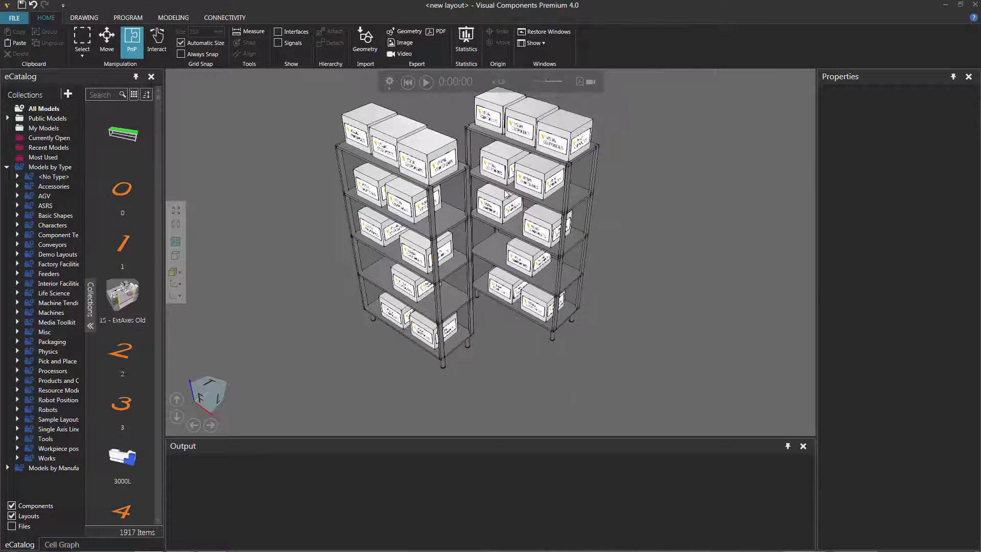
right_drag(619, 328, 538, 353)
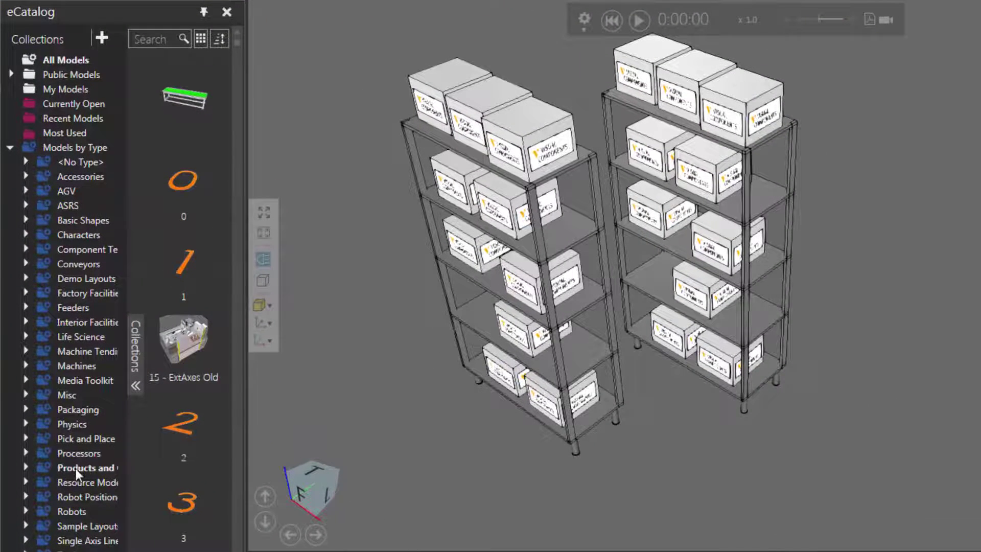
click(76, 323)
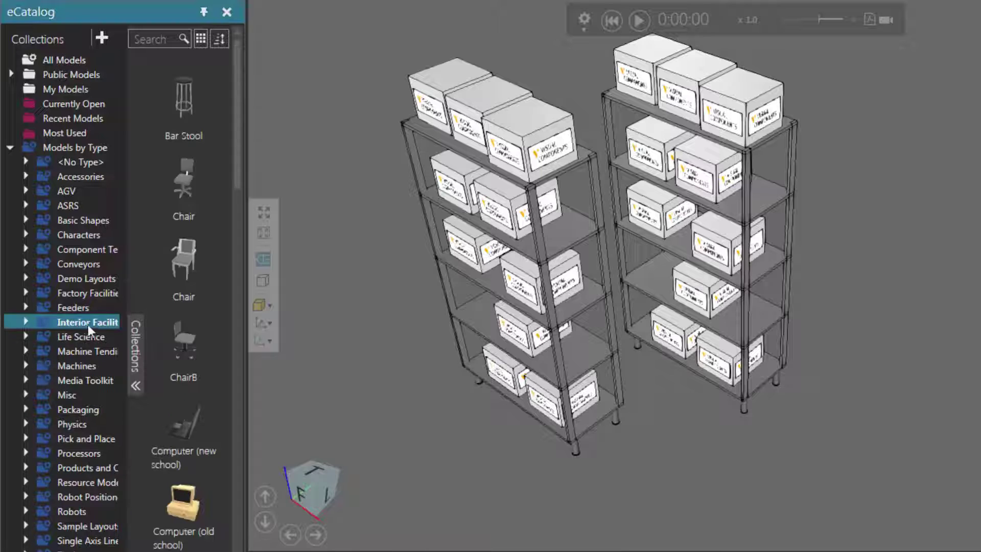
click(179, 39)
text(shelf)
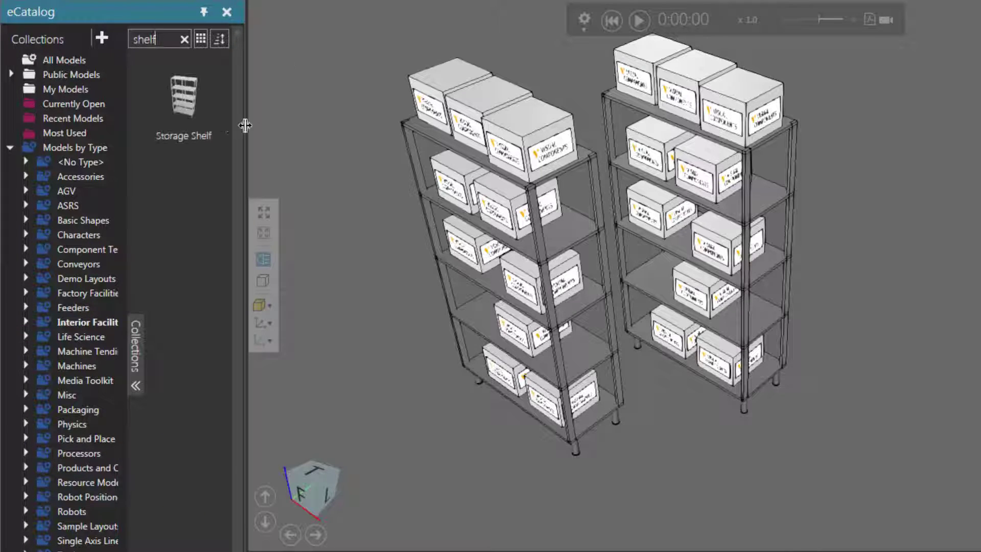
drag(183, 102, 731, 435)
drag(456, 269, 468, 286)
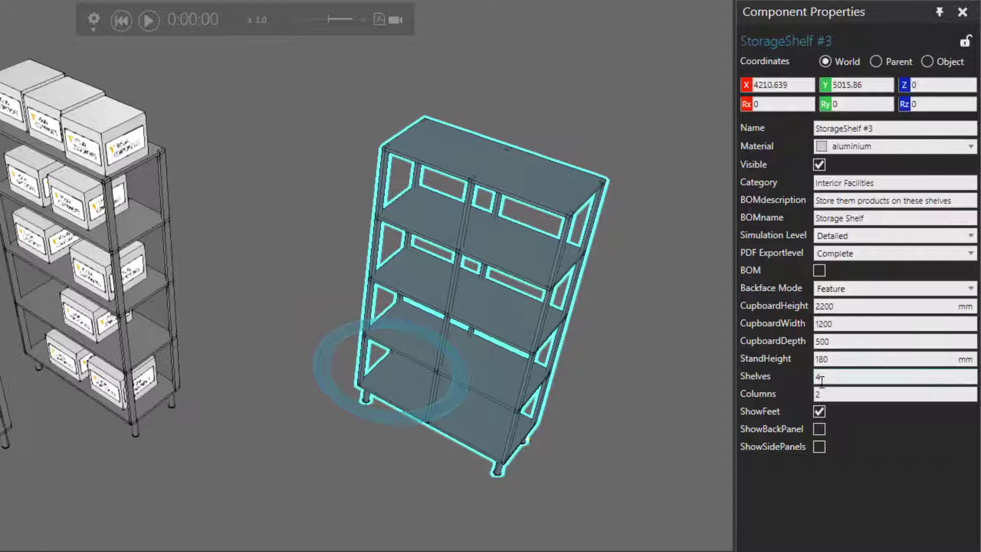
Set the new storage shelf's number of columns to 1
click(833, 394)
text(1)
key(Return)
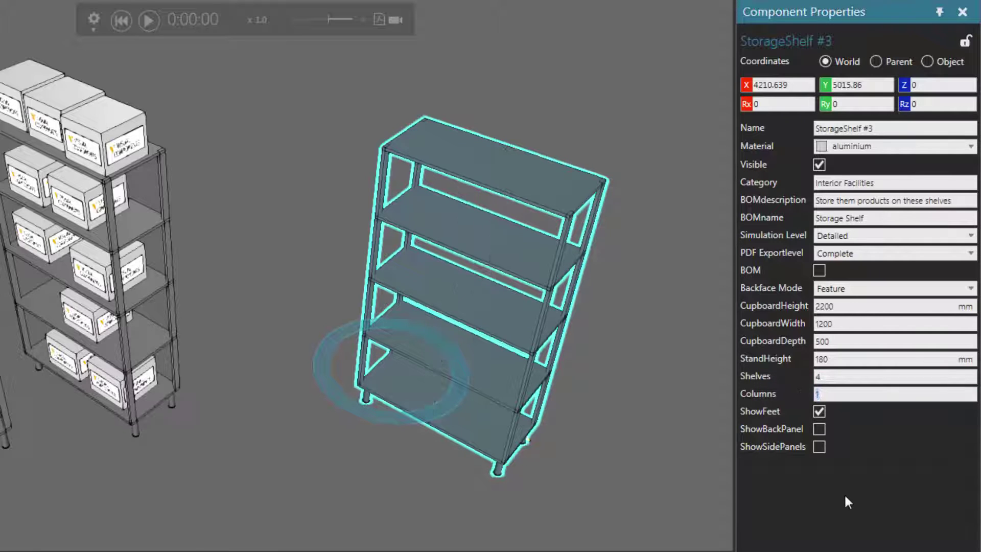
Add a CarTyre from Products and Containers in front of the new shelf, at about X 4352, Y 3929, and reset the simulation
middle_drag(403, 486, 379, 446)
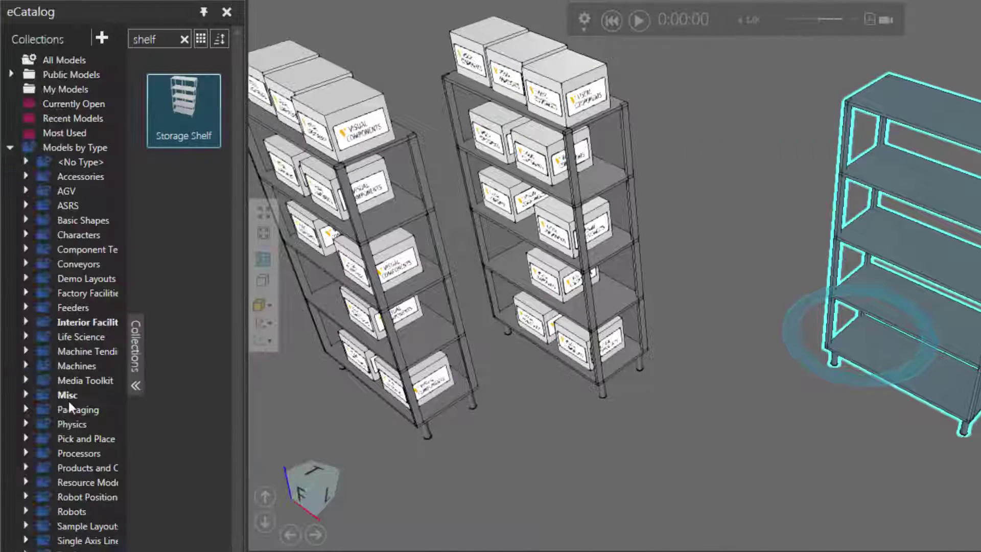
click(70, 466)
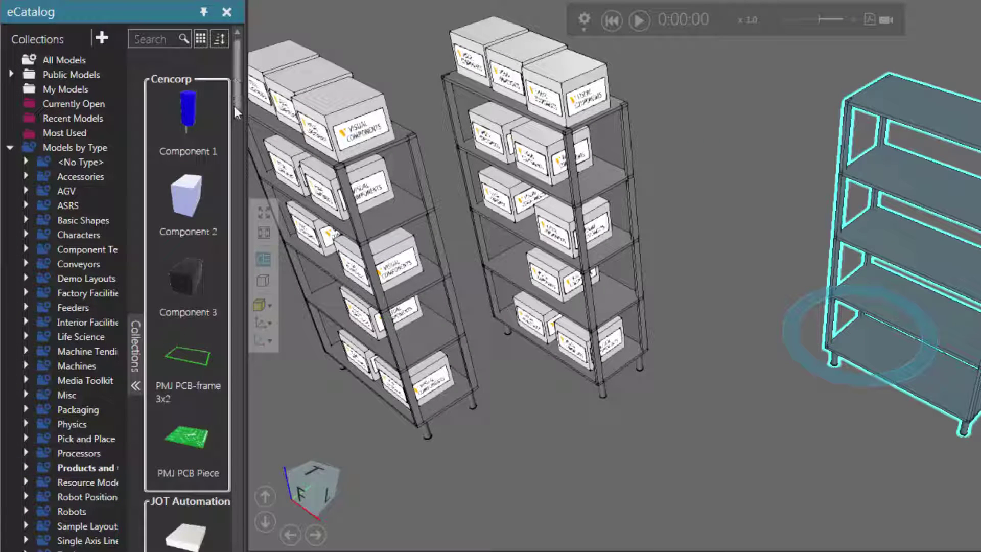
drag(234, 106, 234, 261)
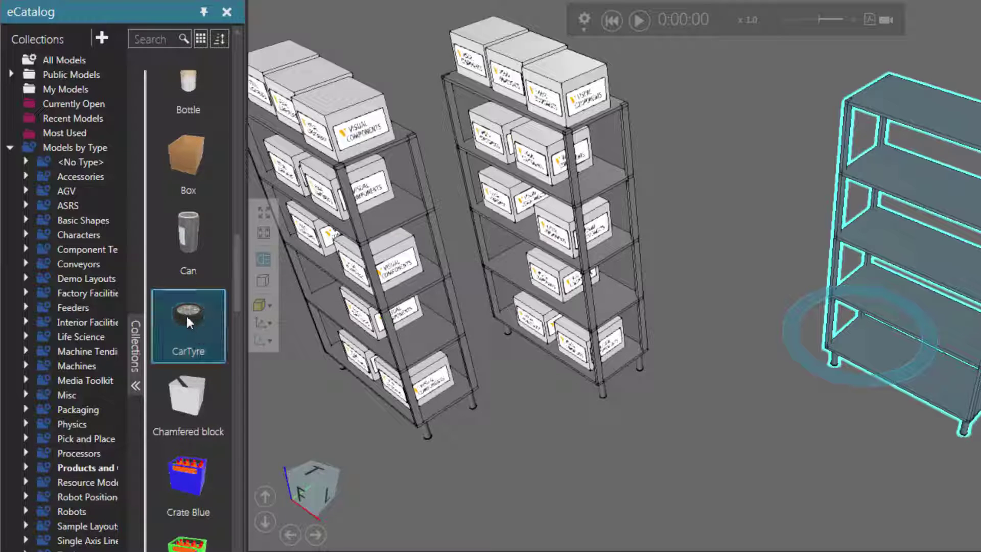
drag(722, 424, 799, 419)
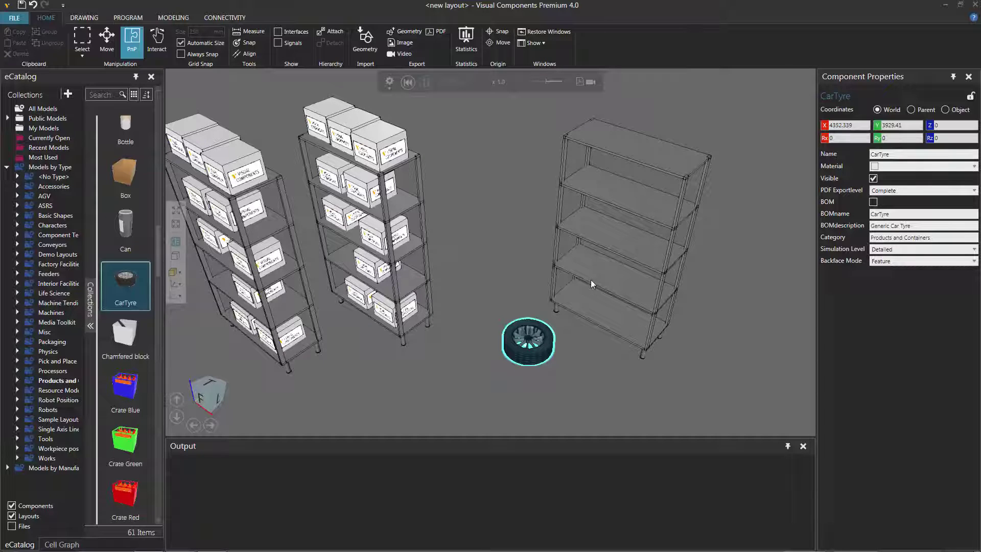
click(408, 82)
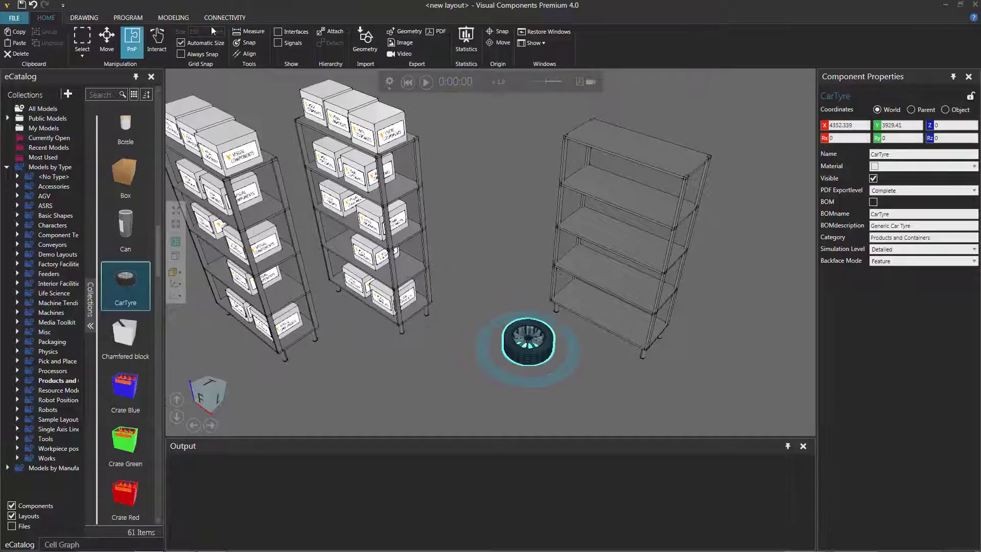
Add a Physics Entity behavior to the car tyre
click(174, 16)
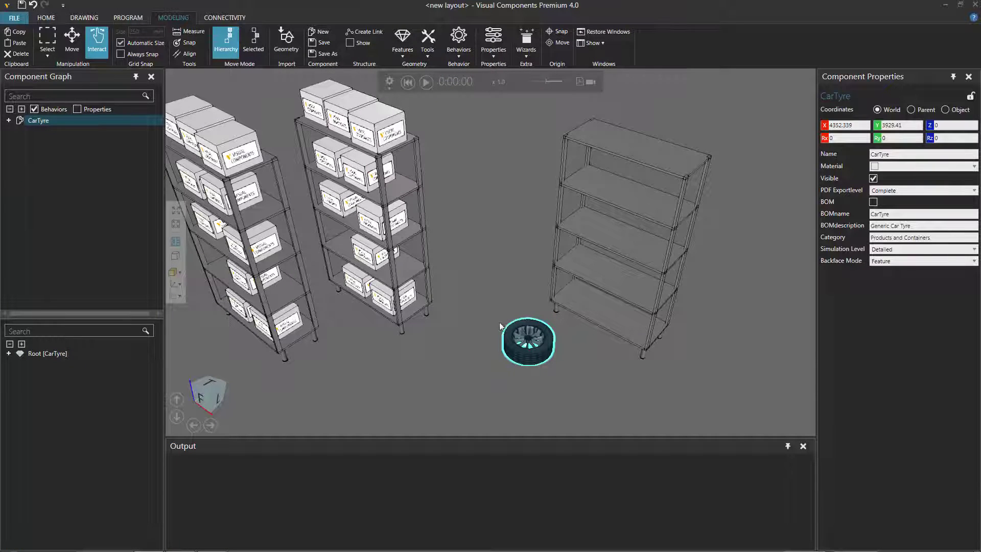
click(460, 54)
click(462, 278)
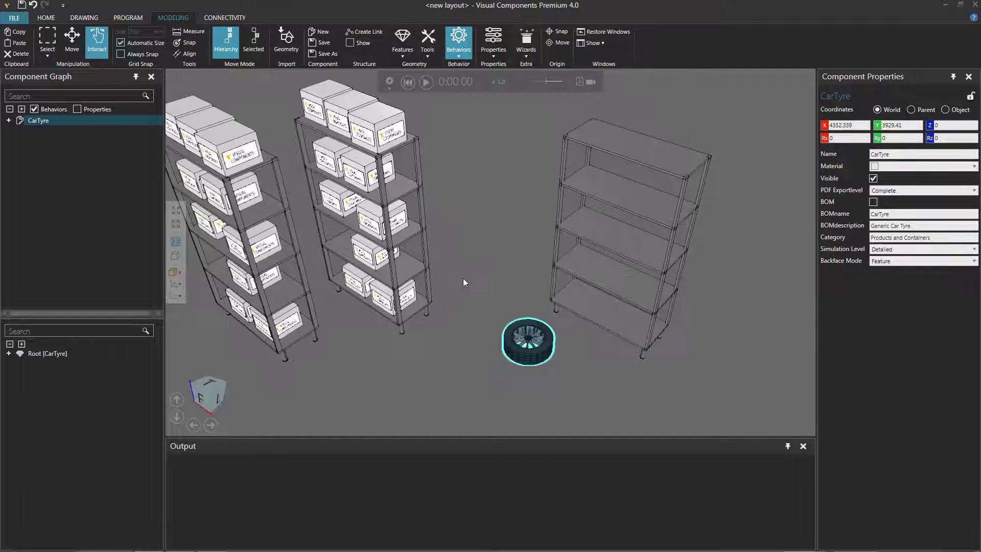
scroll(543, 378, up, 2)
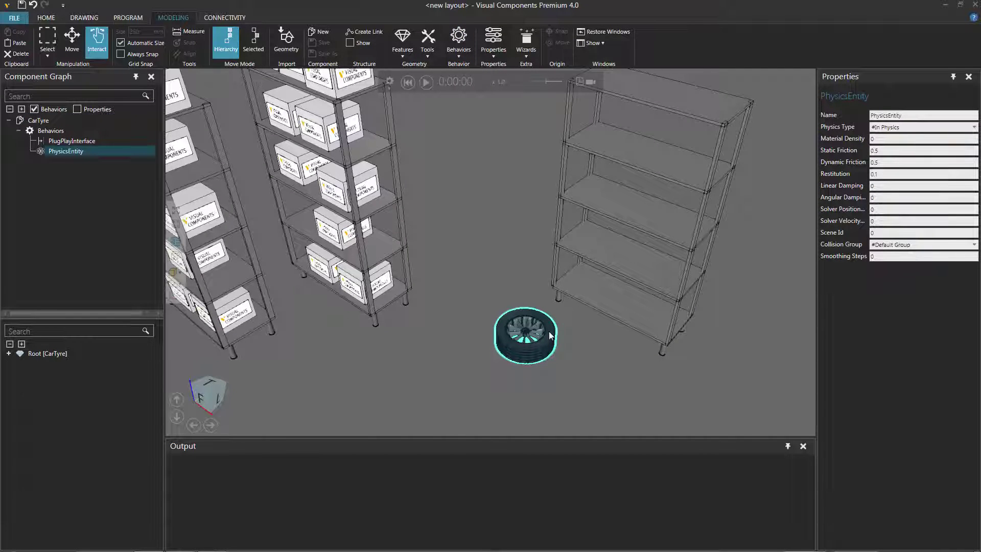
Set the physics collider of the new shelf's board geometry to Precise
click(628, 305)
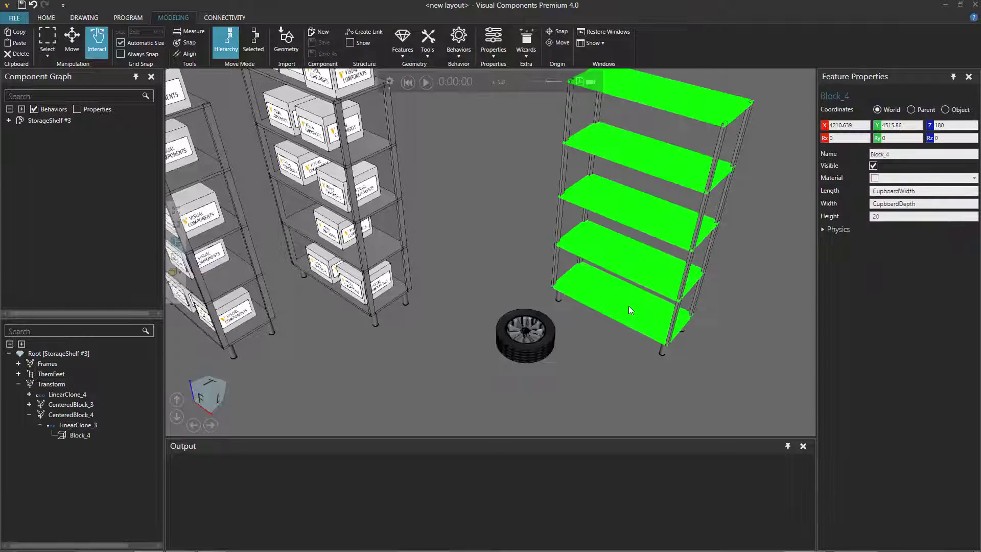
middle_drag(636, 366, 571, 396)
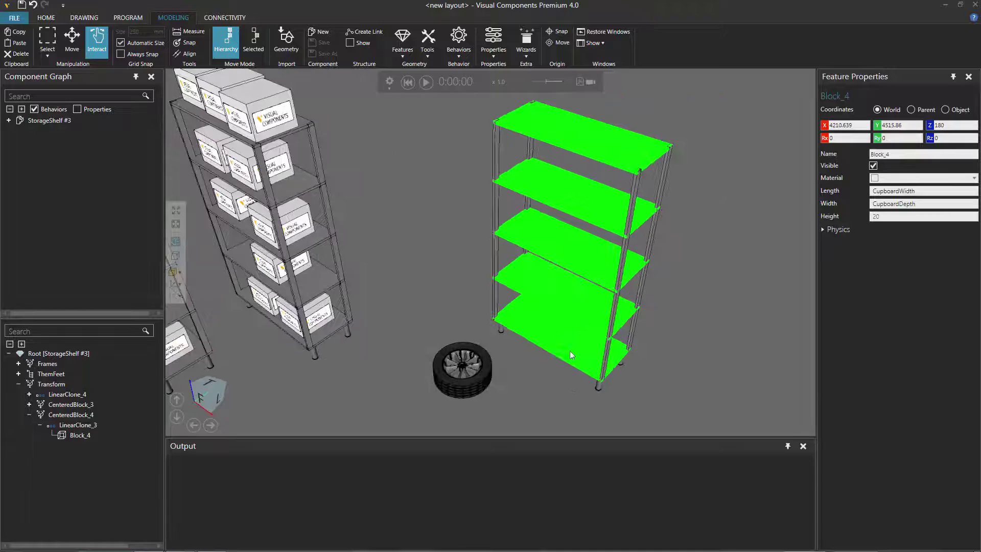
right_drag(570, 355, 554, 333)
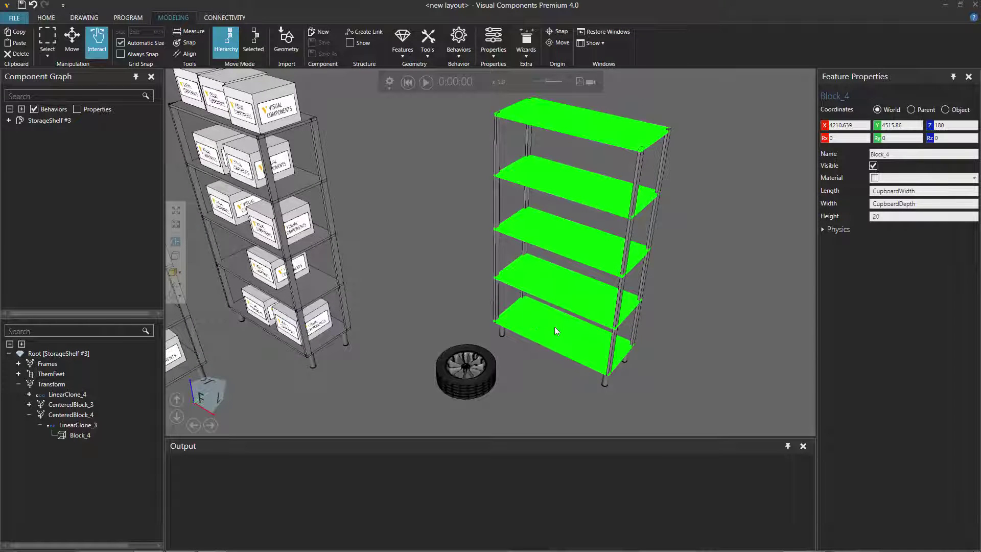
click(823, 229)
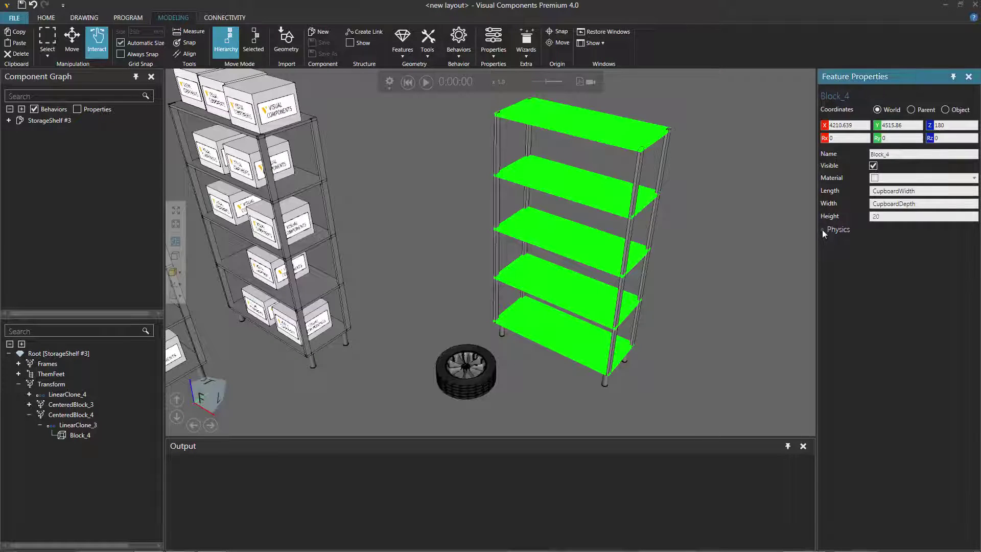
click(880, 242)
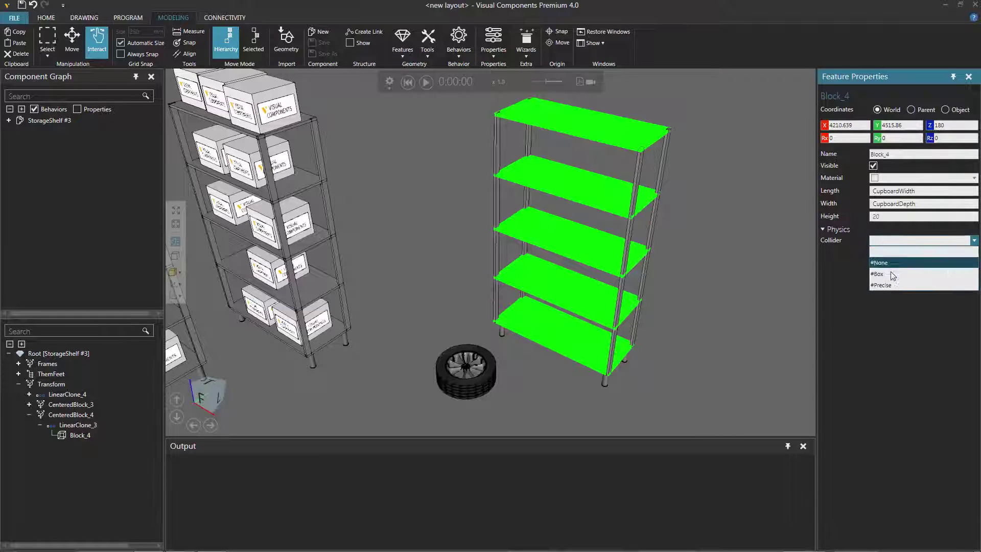
click(897, 287)
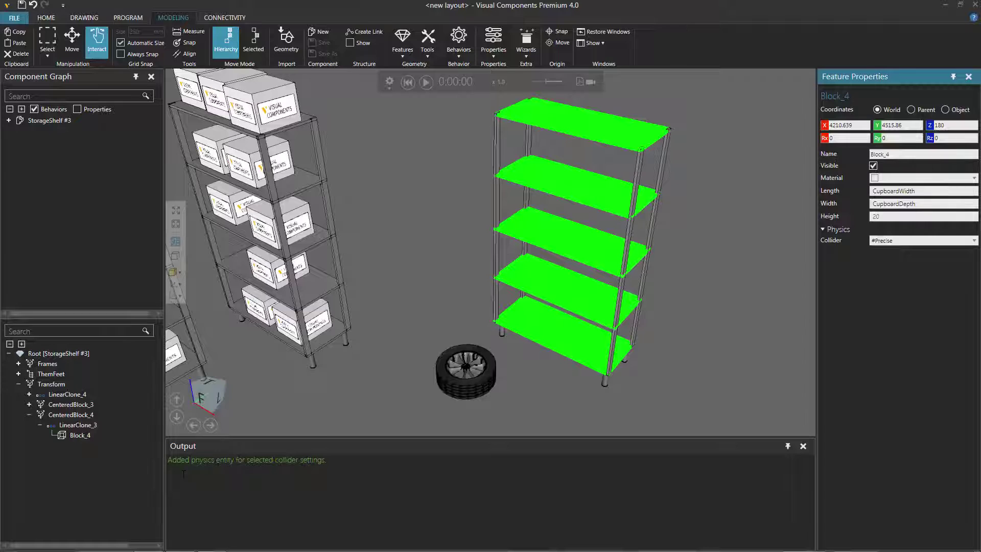
Run the simulation and move the car tyre and the empty shelf around the floor to test their physics
click(426, 82)
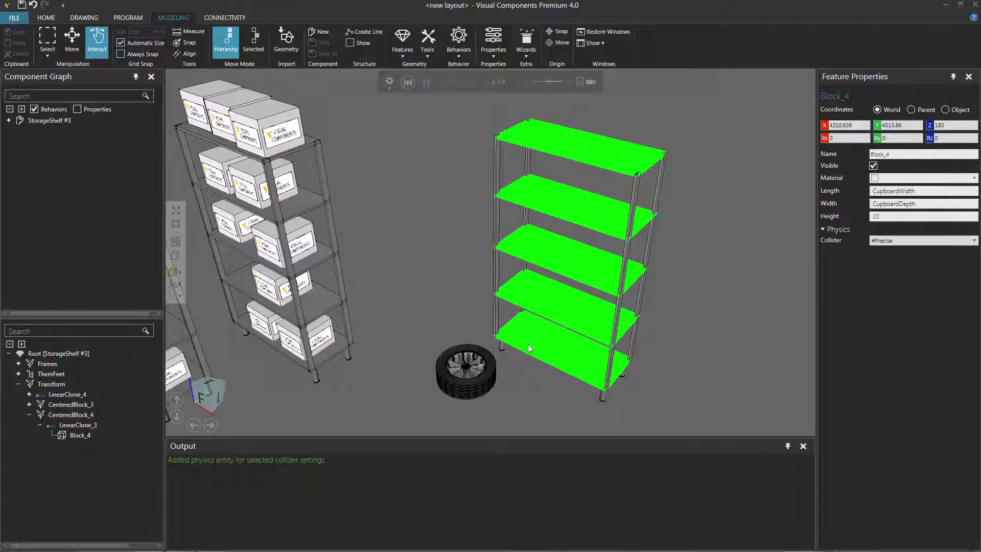
click(46, 17)
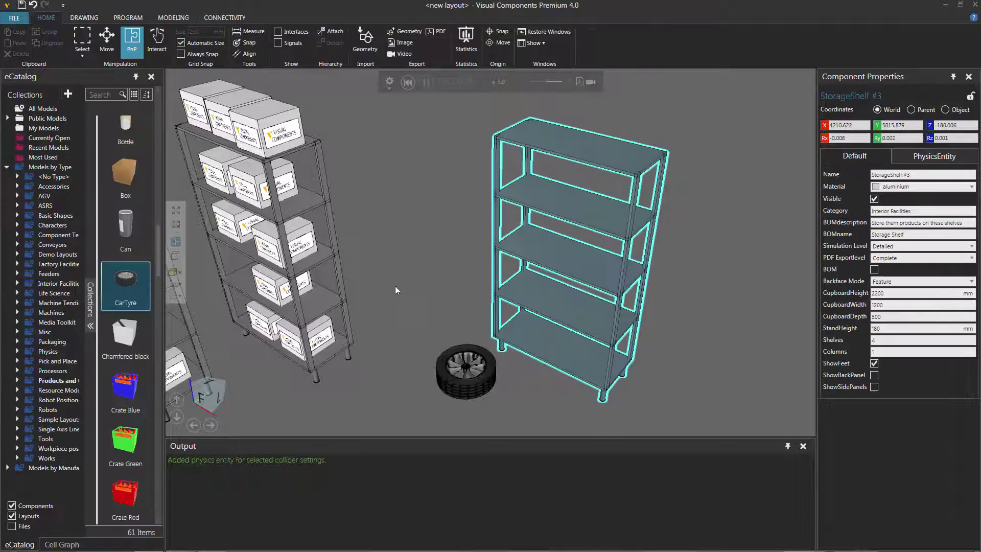
drag(469, 382, 449, 352)
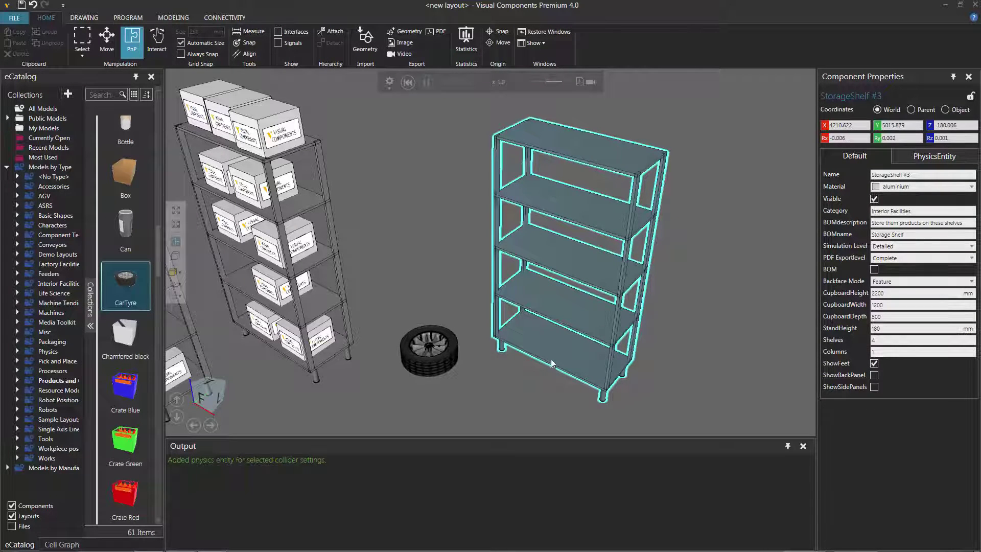
drag(552, 363, 579, 350)
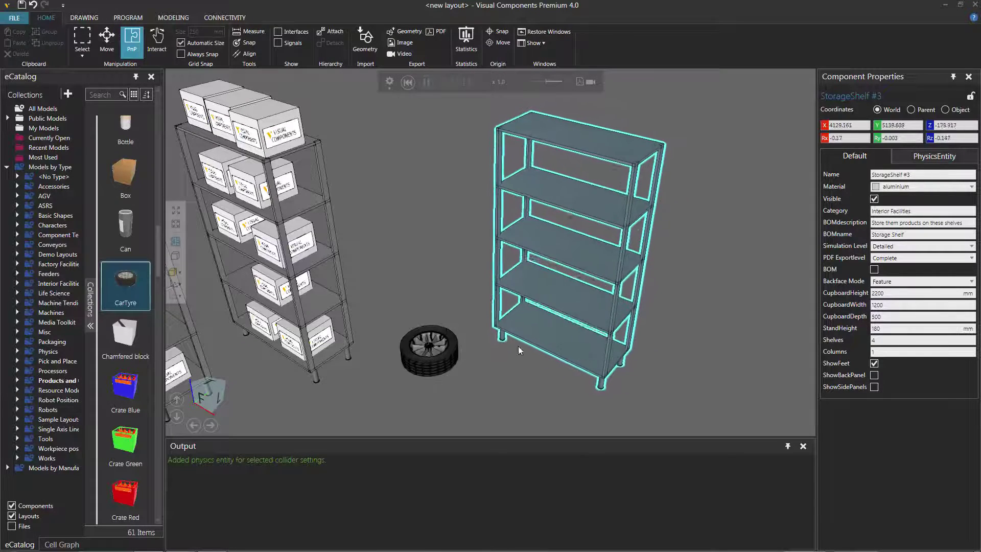
Move the tyre onto the shelf's lowest board and around it to test the collision, and reset the simulation
drag(431, 352, 570, 352)
scroll(553, 363, up, 5)
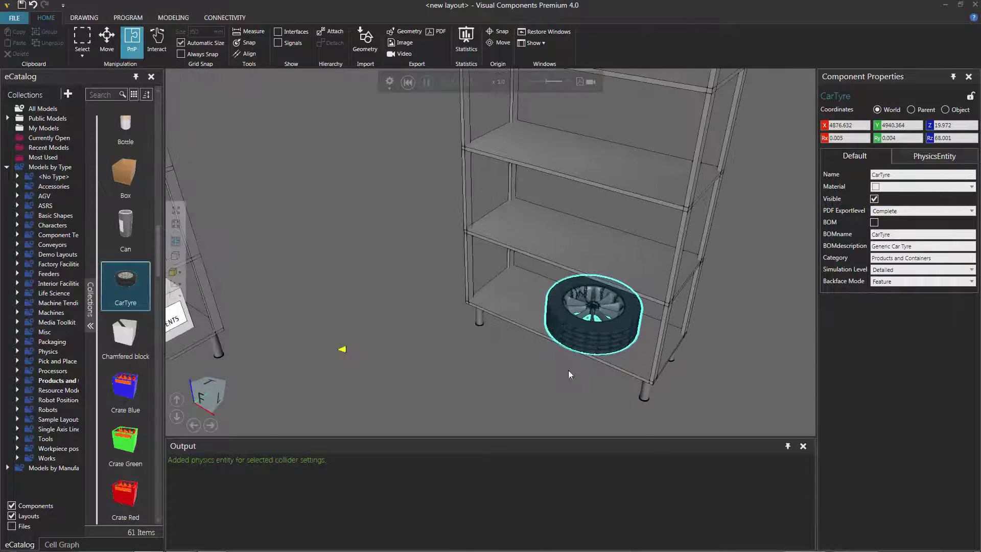
scroll(576, 370, up, 2)
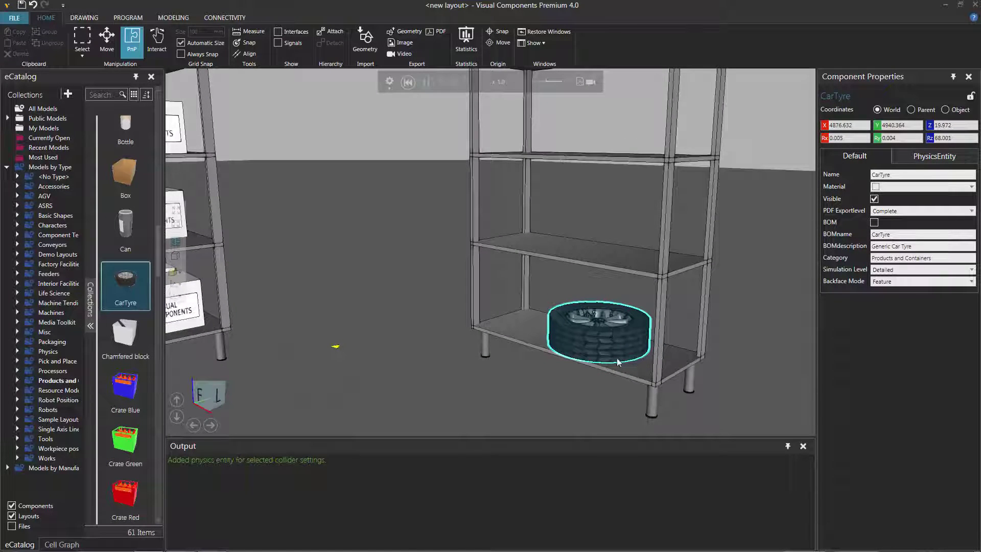
drag(601, 349, 633, 178)
drag(539, 360, 623, 367)
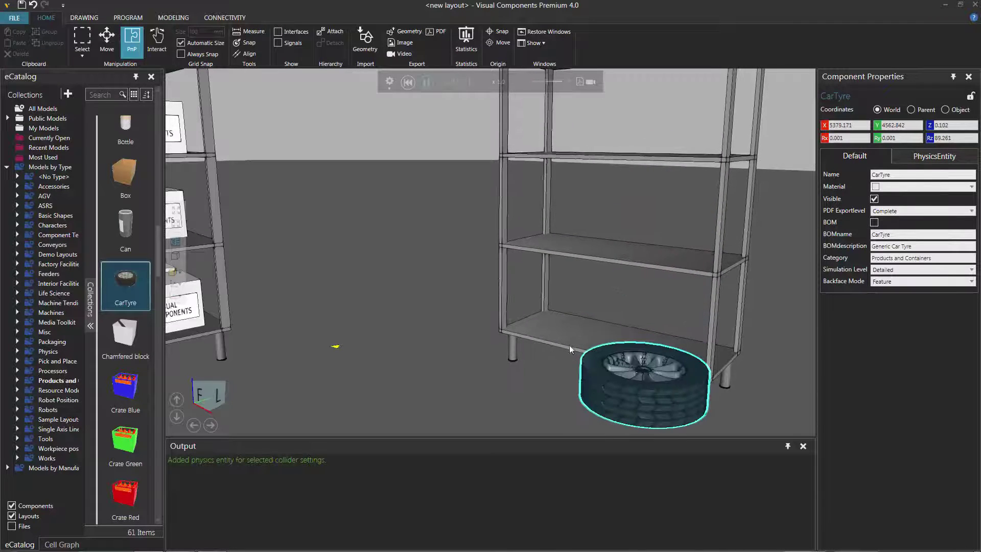
scroll(569, 345, down, 4)
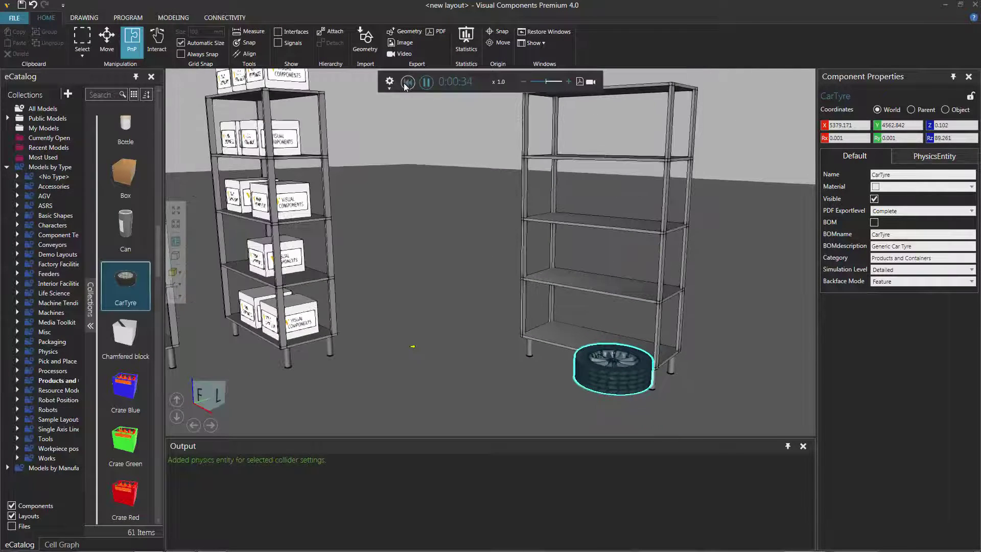
click(407, 82)
Place the car tyre just above the empty shelf's second-lowest board, at about X 4803, Y 4801, Z 690
scroll(488, 409, up, 2)
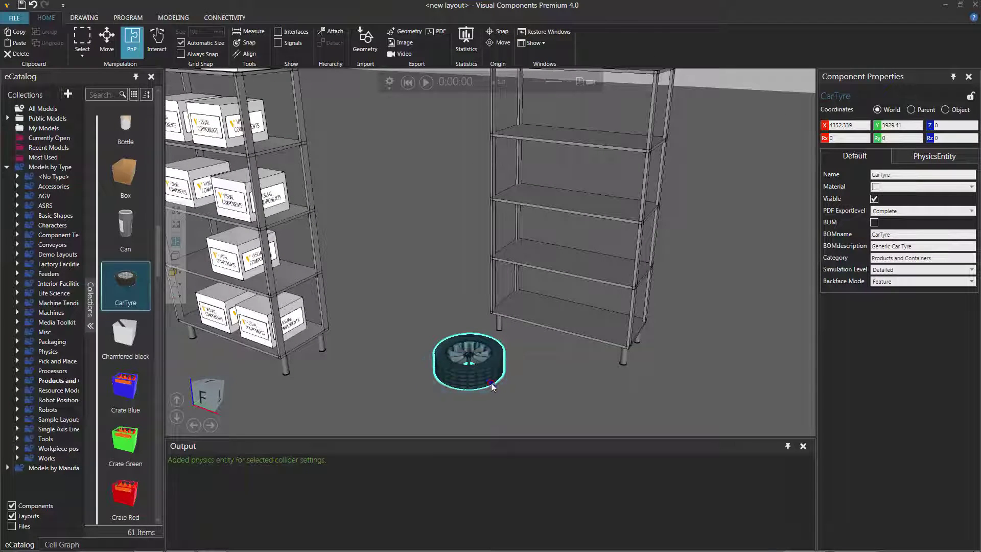
drag(491, 381, 598, 270)
right_drag(655, 377, 652, 379)
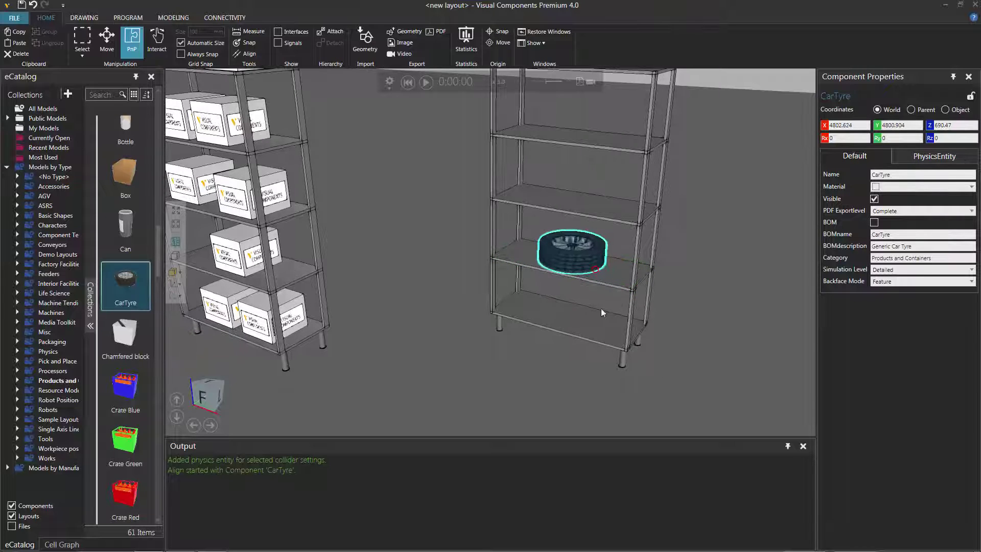
Run the simulation to check how the tyre drops onto the shelf board, and reset it
click(427, 83)
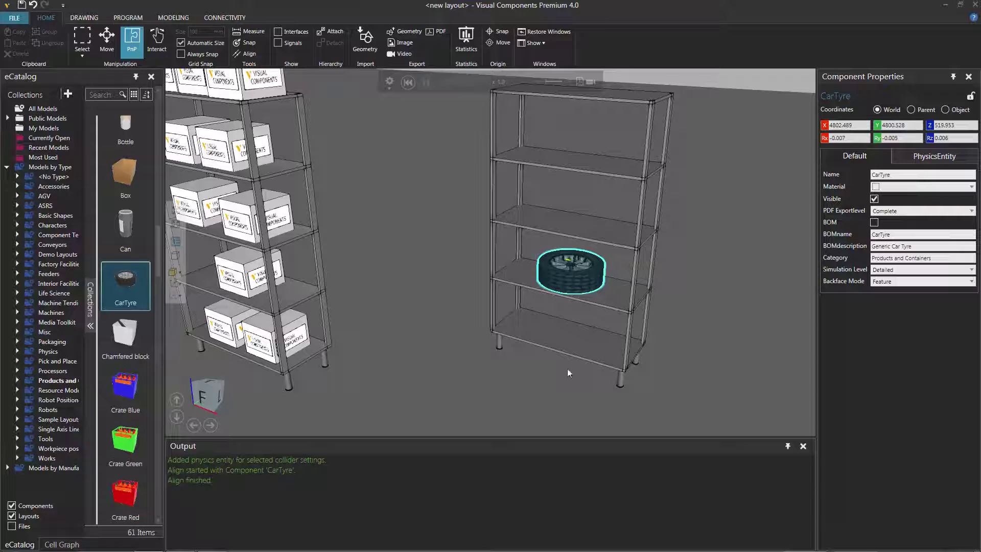
mouse_move(567, 369)
right_down()
mouse_move(572, 383)
mouse_move(572, 373)
right_up()
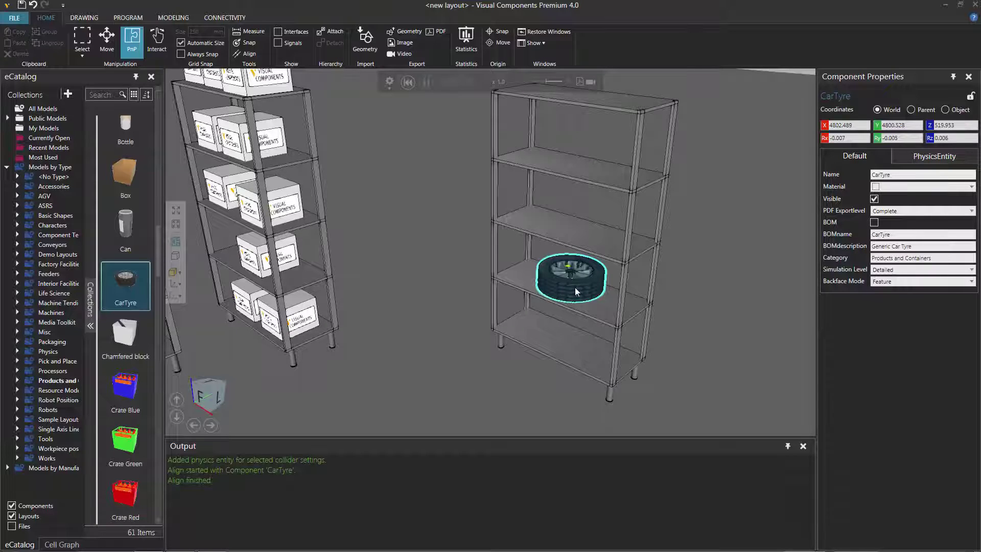
click(408, 83)
right_drag(567, 174, 568, 152)
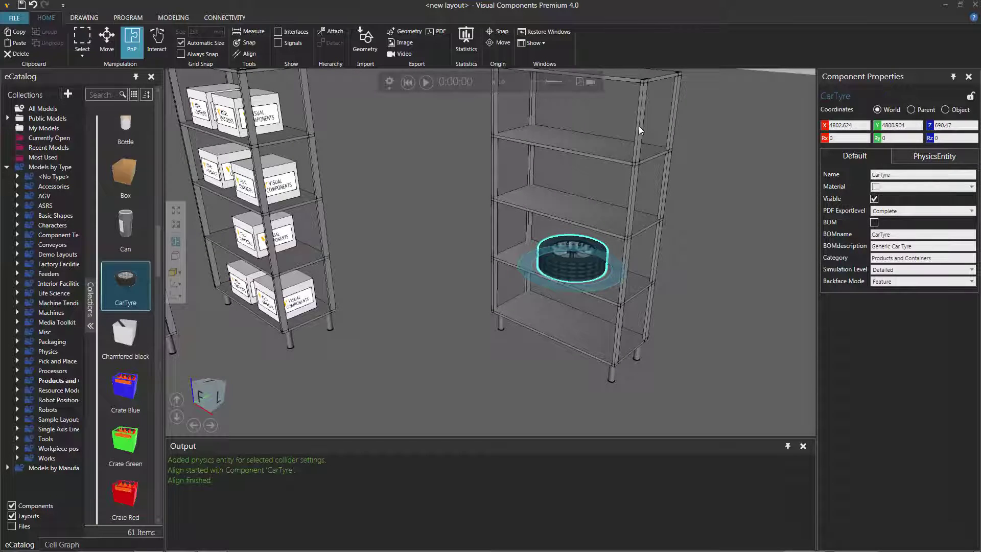
right_drag(659, 297, 659, 313)
Add a Euro Pallet from the catalog to the floor in front of the empty shelf, at about X 4887, Y 3632
click(612, 398)
right_drag(612, 399, 502, 353)
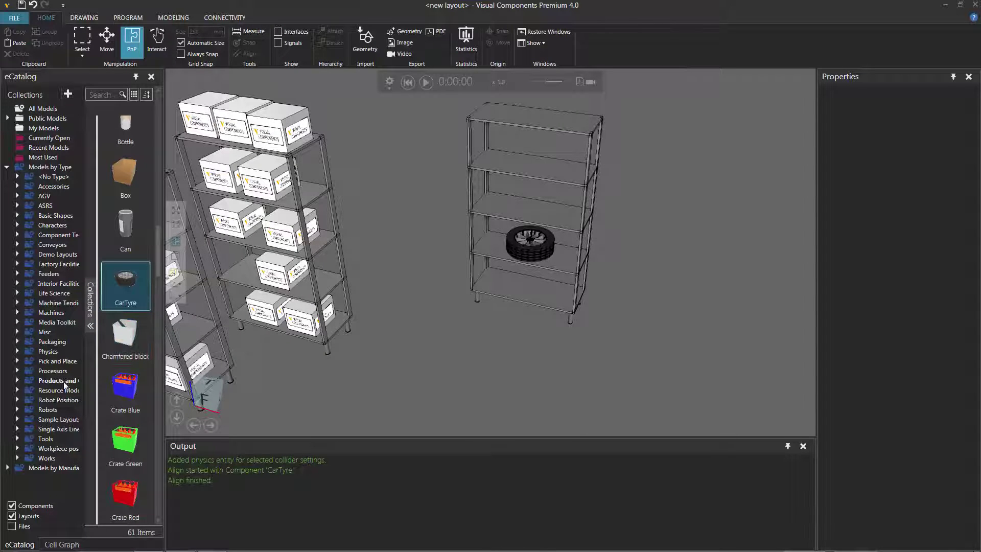
drag(157, 256, 156, 316)
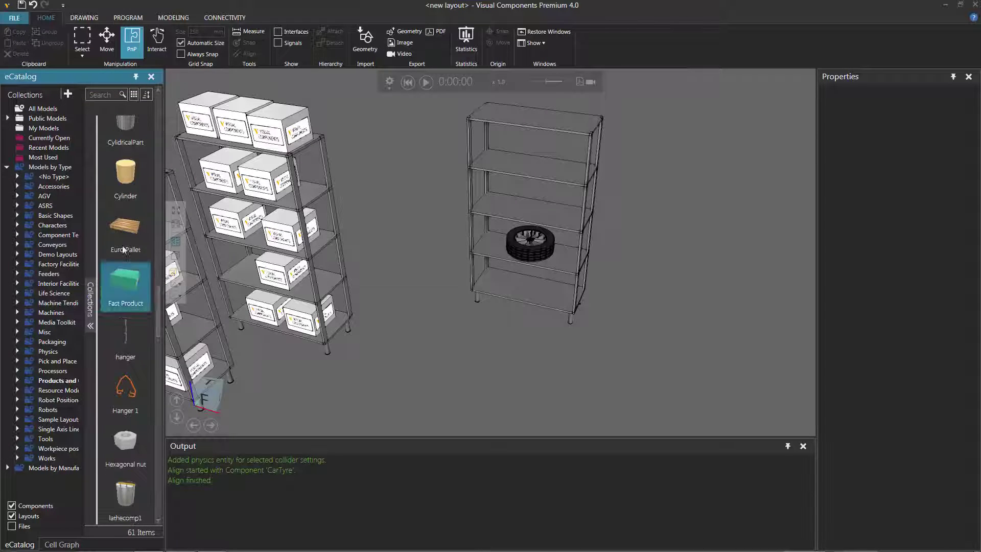
drag(135, 245, 507, 365)
scroll(563, 388, up, 4)
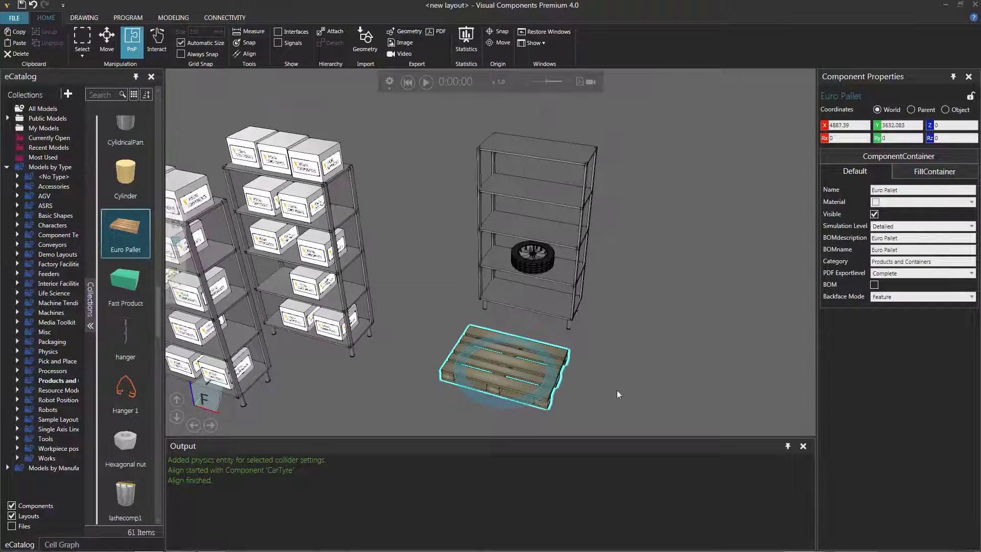
middle_drag(590, 401, 591, 376)
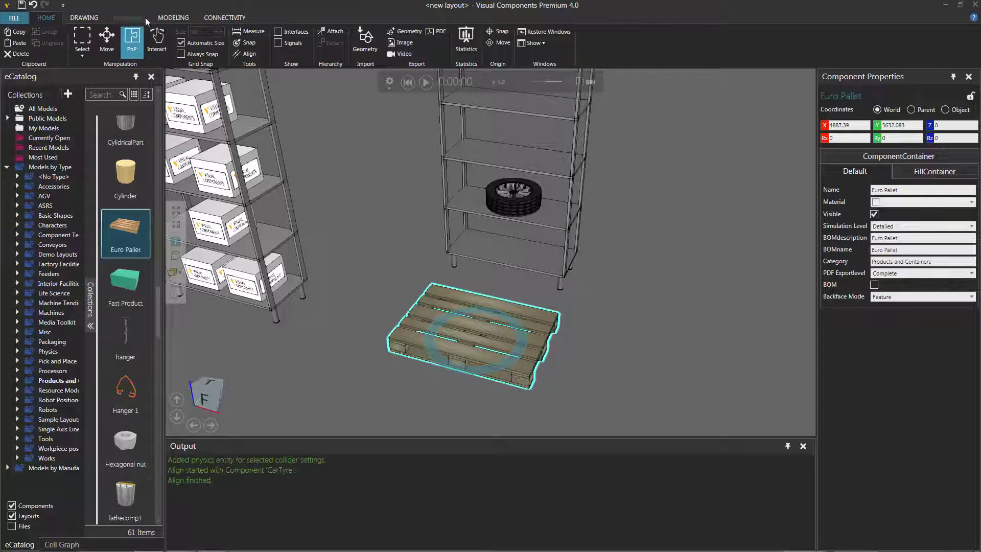
Add a physics Entity behavior to the Euro Pallet
click(164, 17)
click(458, 45)
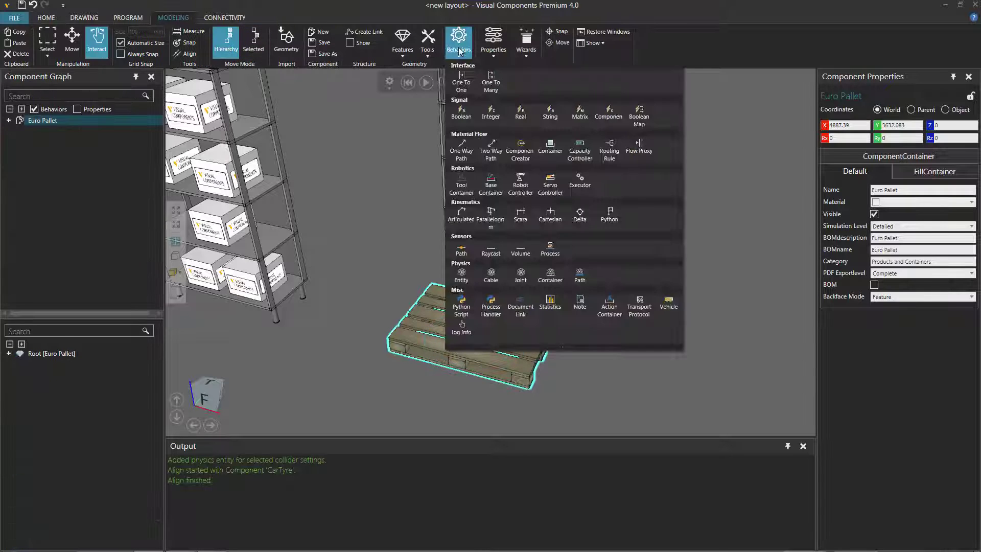
click(464, 276)
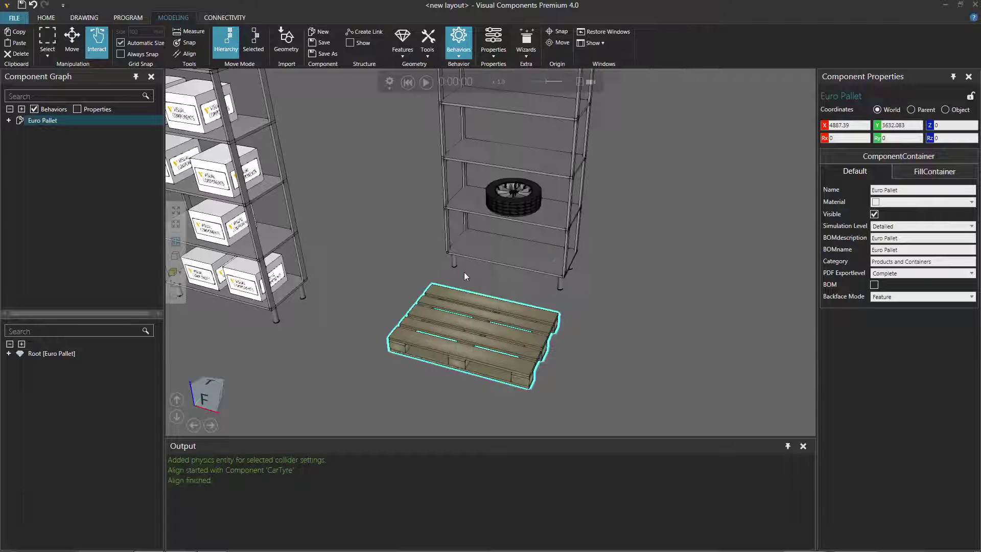
right_drag(573, 384, 551, 381)
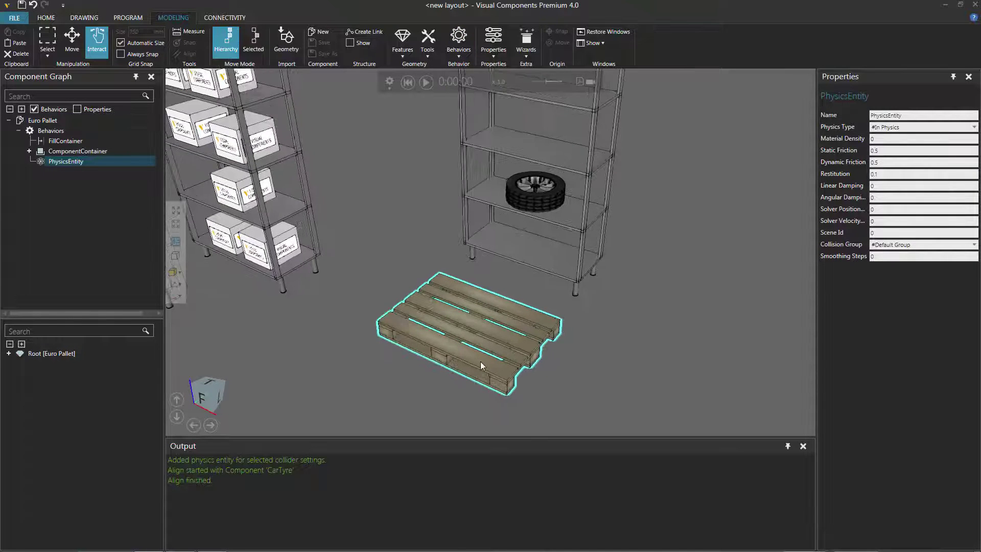
scroll(480, 366, up, 2)
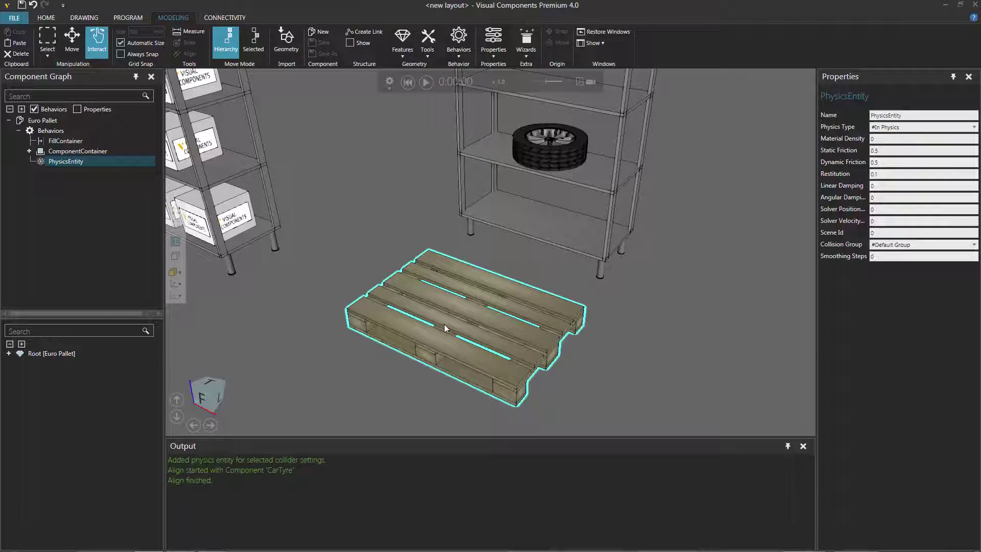
Move the car tyre from the shelf to above the pallet, at about X 5209, Y 3602, Z 690
click(560, 159)
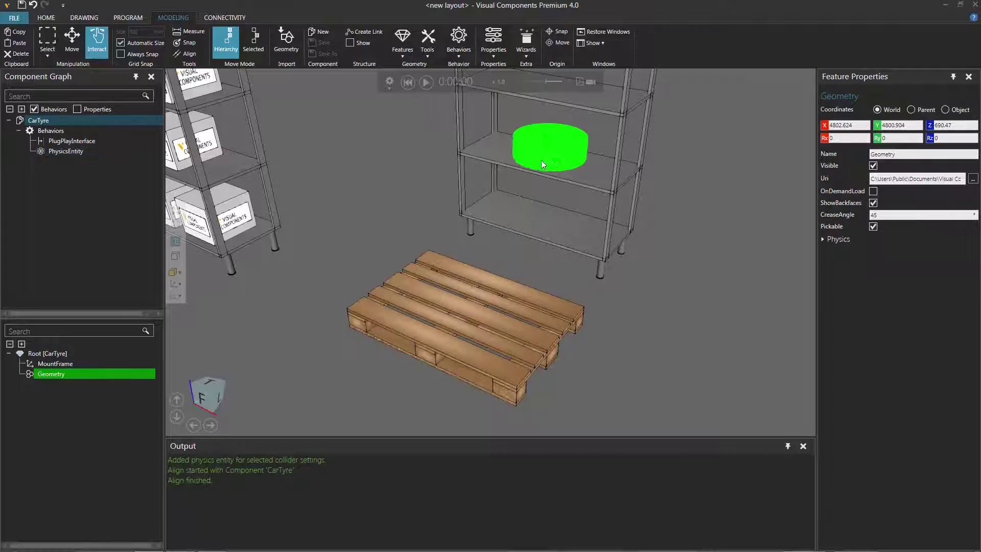
click(46, 17)
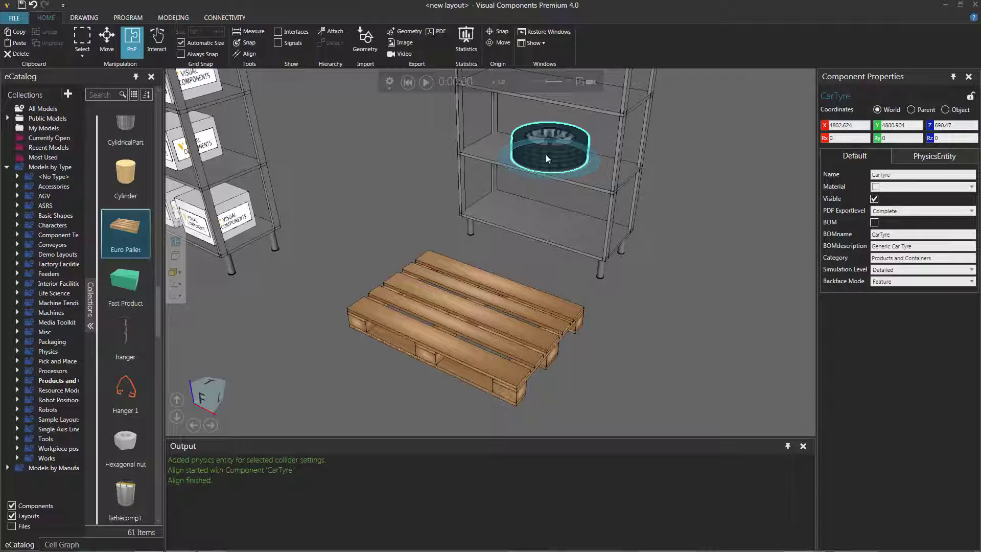
drag(545, 154, 480, 243)
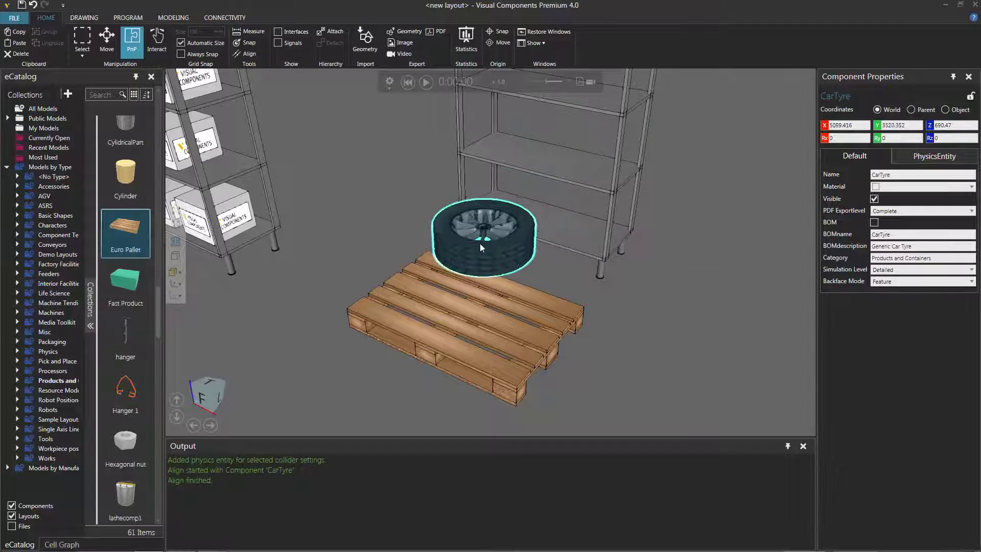
right_drag(588, 332, 555, 305)
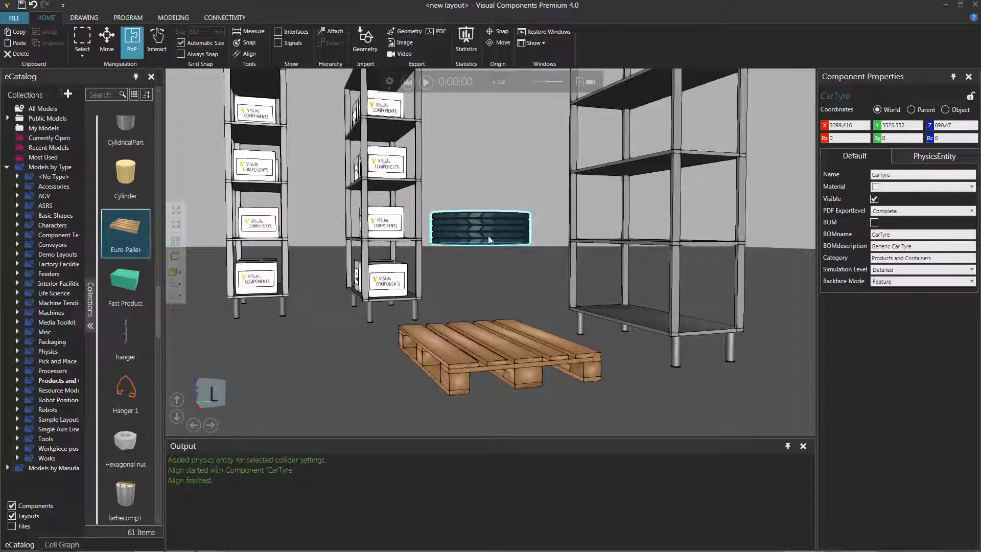
drag(489, 240, 488, 246)
right_drag(510, 293, 505, 313)
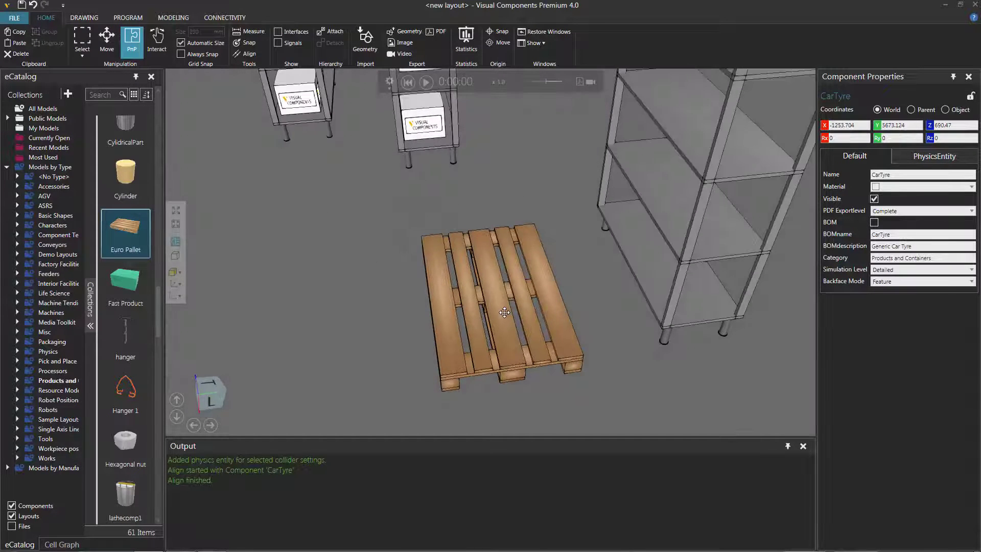
scroll(504, 312, down, 5)
middle_drag(522, 243, 466, 331)
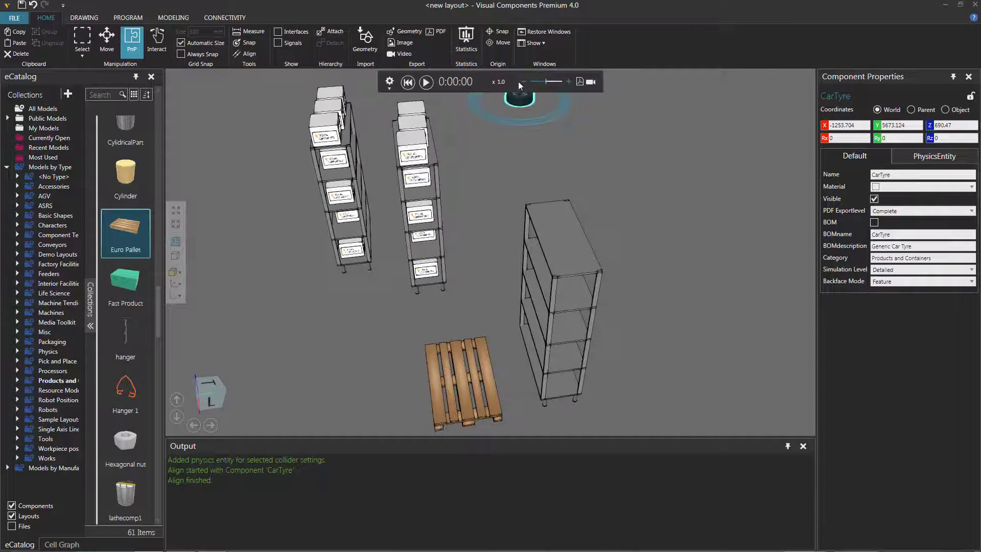
drag(525, 108, 470, 380)
scroll(469, 380, up, 1)
right_drag(329, 361, 360, 380)
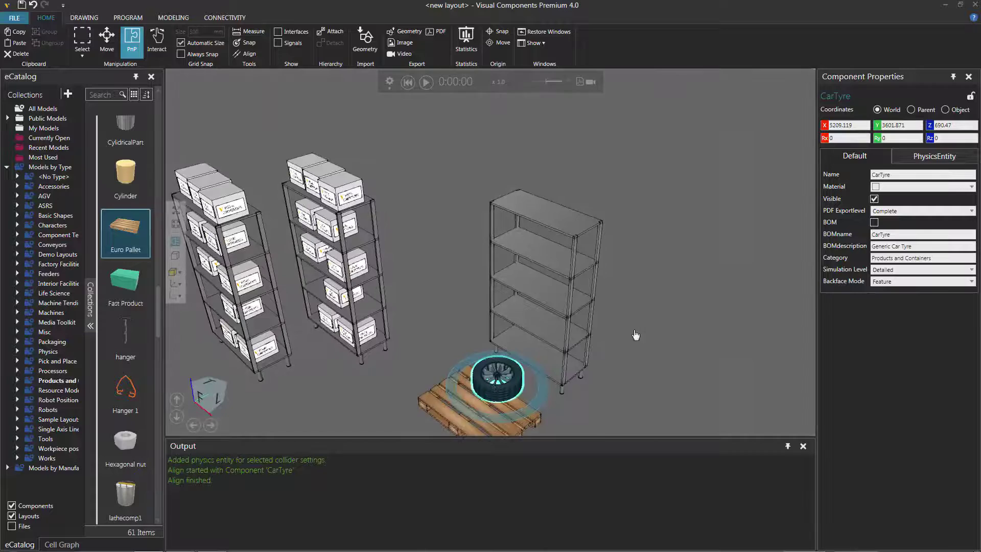
right_drag(636, 336, 533, 325)
Duplicate the car tyre and place the copy beside it above the pallet, at about X 4700, Y 3618, Z 690
click(493, 252)
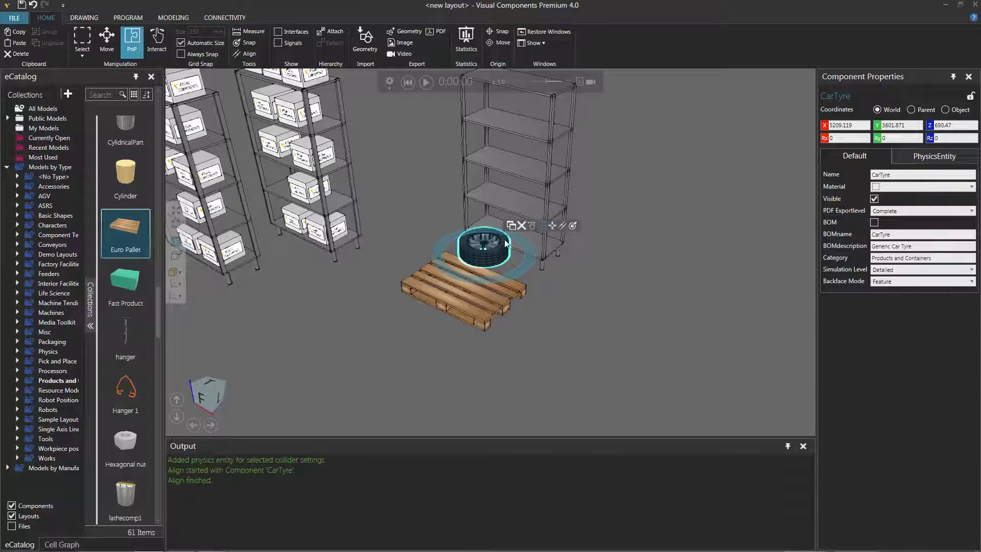
click(513, 227)
drag(567, 250, 447, 243)
mouse_move(466, 239)
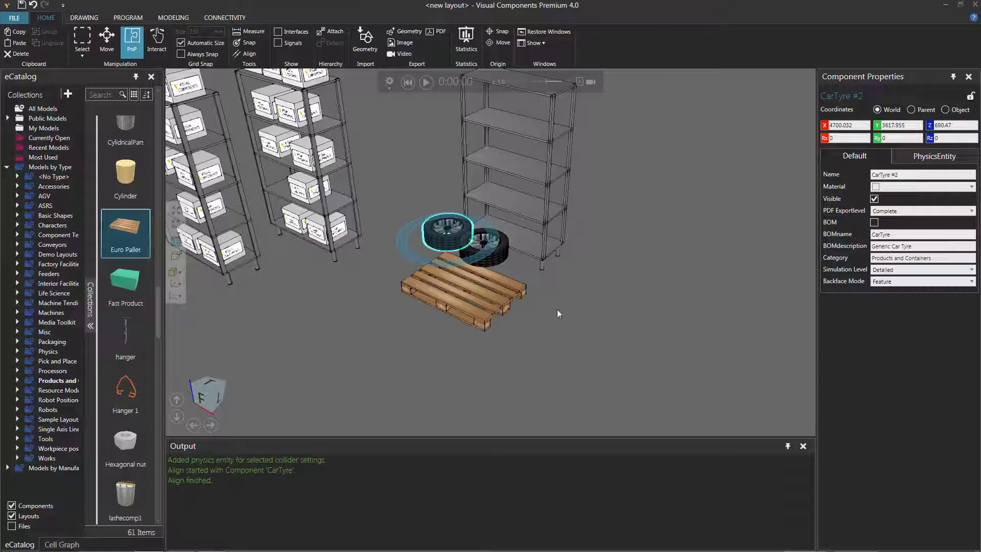
scroll(557, 309, up, 3)
middle_drag(561, 343, 583, 358)
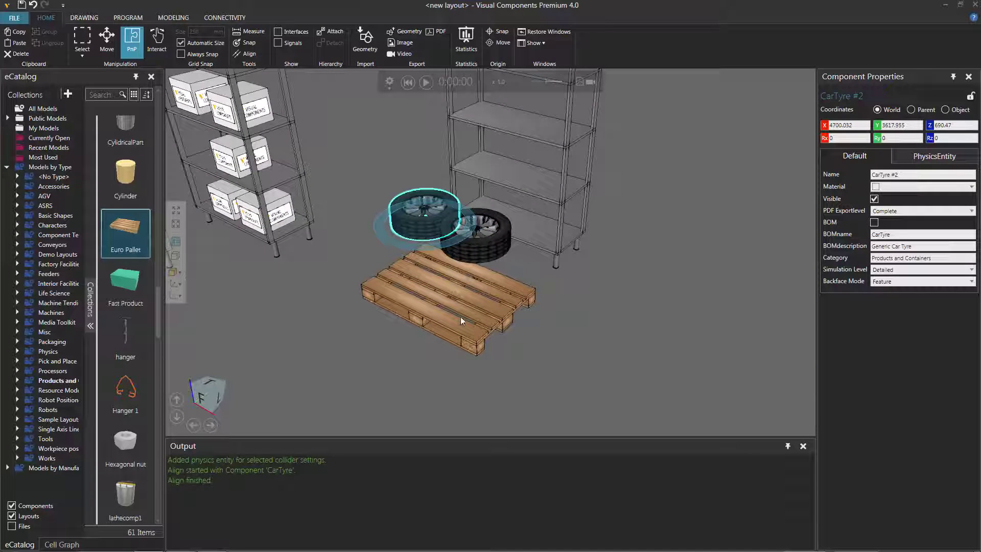
Run the simulation, move the pallet around to test its physics with the two tyres, and reset the simulation
click(426, 82)
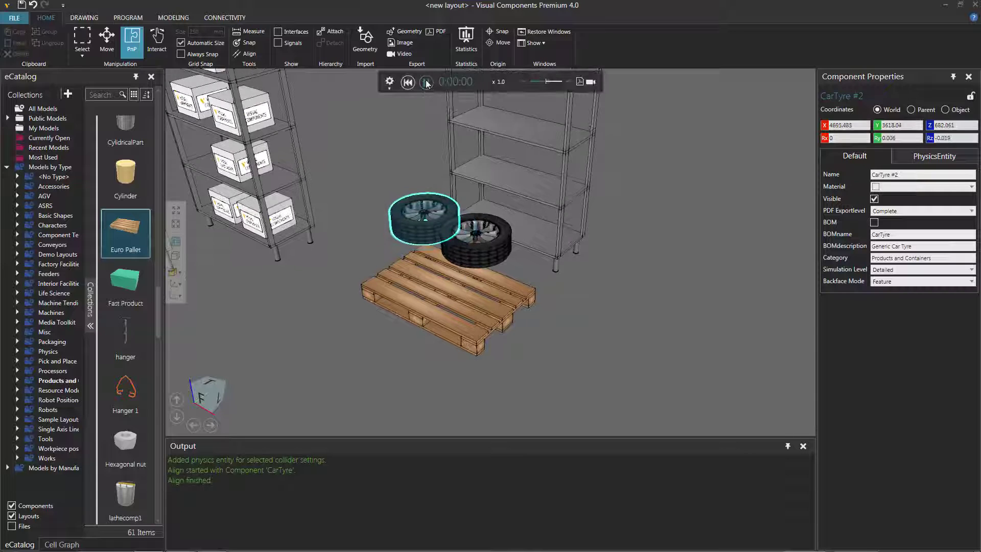
right_drag(527, 366, 542, 377)
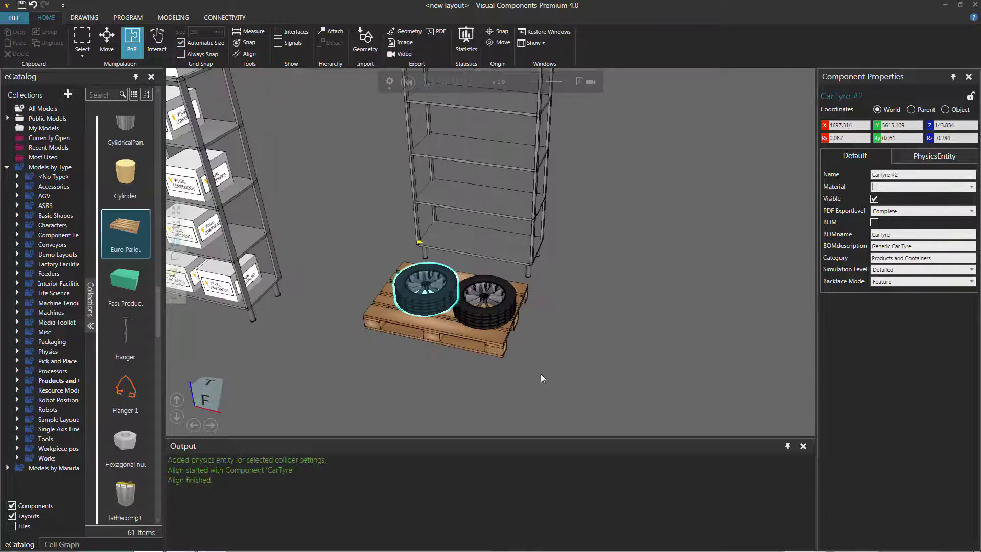
mouse_move(442, 329)
mouse_down()
mouse_move(478, 342)
mouse_move(503, 369)
mouse_move(514, 345)
mouse_move(596, 356)
mouse_move(627, 337)
mouse_move(486, 358)
mouse_move(376, 345)
mouse_move(447, 342)
mouse_up()
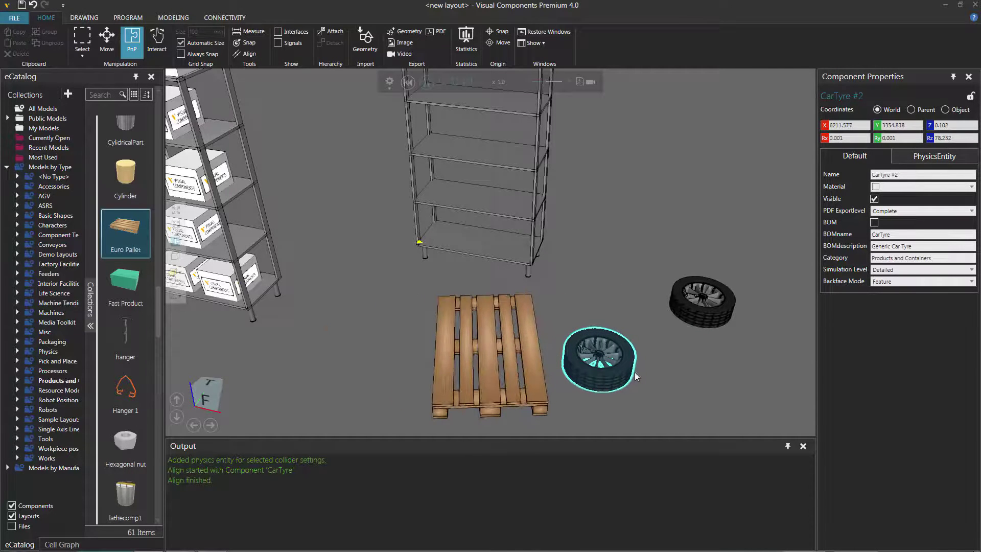
right_drag(636, 374, 626, 370)
right_drag(601, 303, 602, 301)
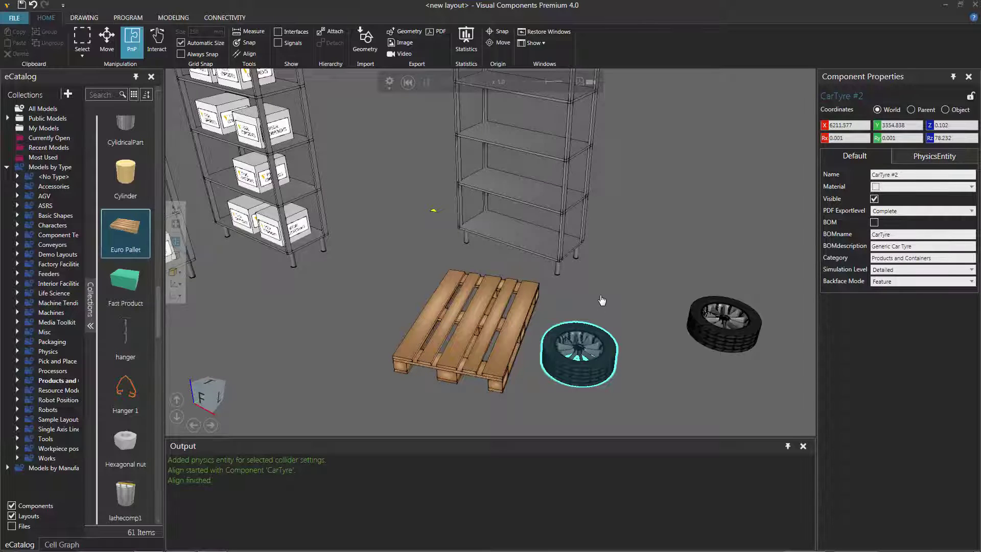
scroll(601, 297, up, 1)
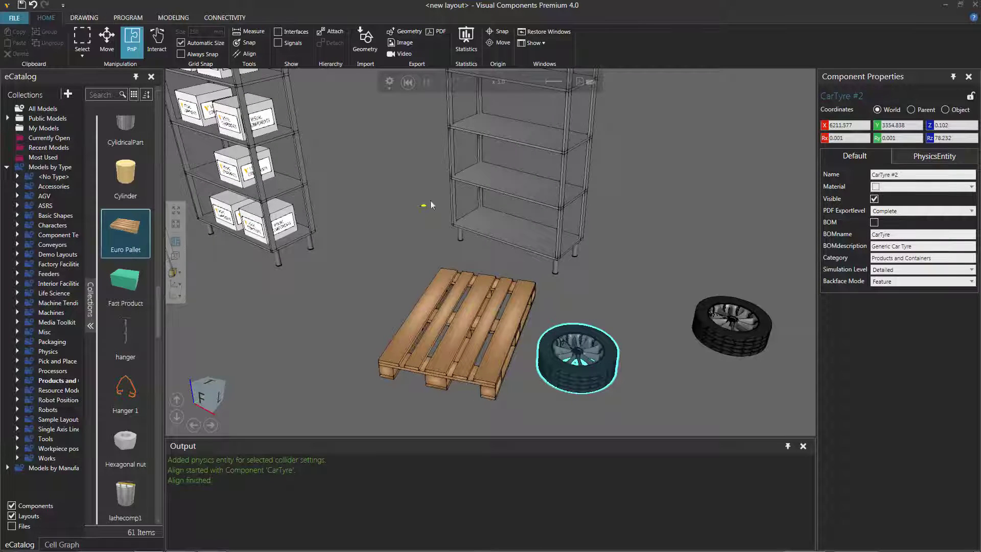
click(408, 82)
Add a Box from the catalog to the open floor beyond the pallet, at about X 6850, Y 4353
right_drag(382, 315, 232, 323)
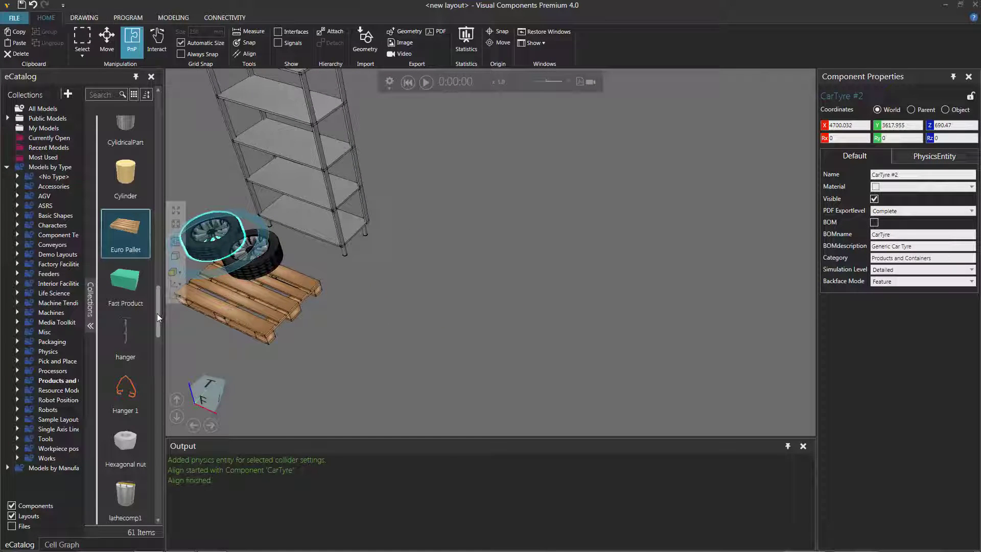
drag(157, 314, 155, 239)
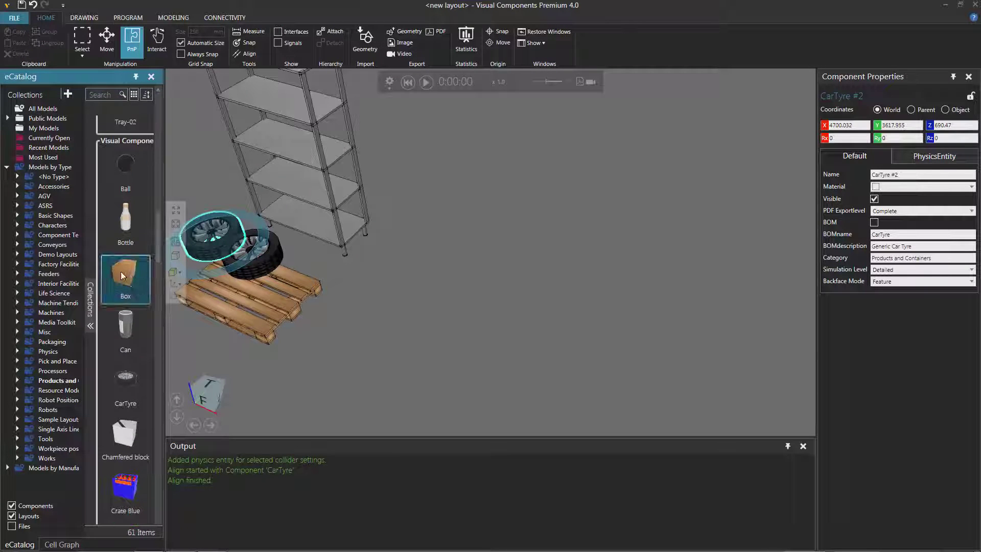
drag(121, 271, 414, 323)
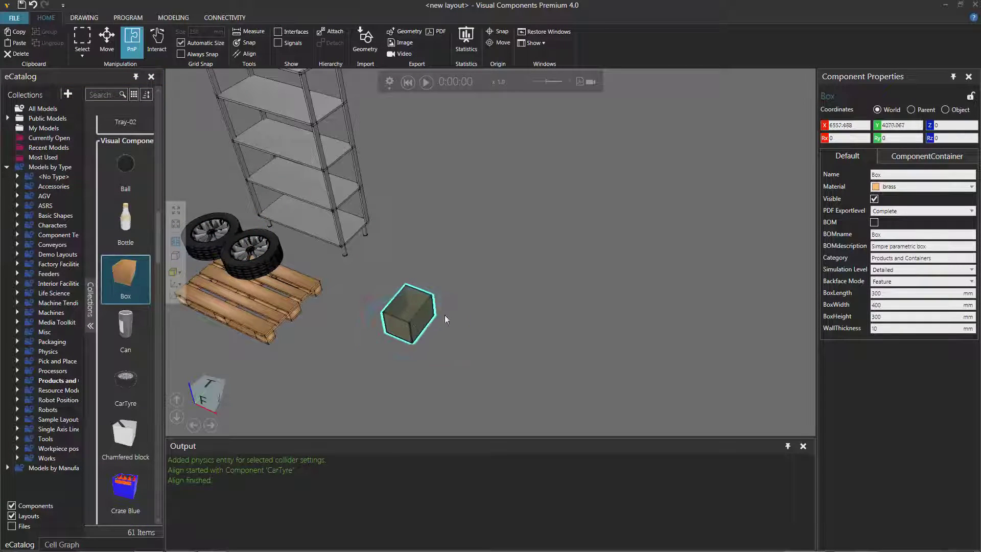
scroll(449, 315, up, 5)
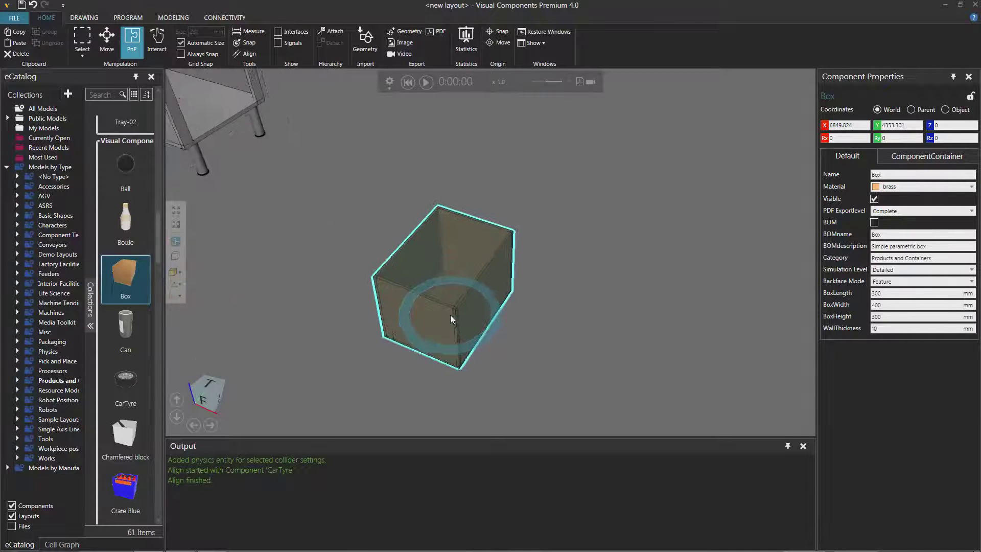
scroll(450, 315, up, 2)
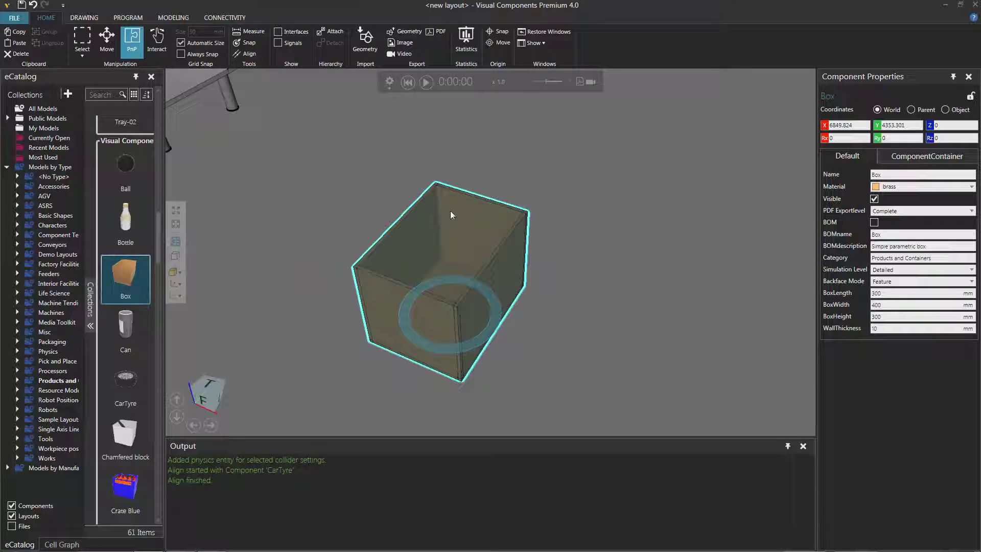
Set the physics collider of the Block feature forming two opposite side walls of the box to Precise
right_drag(464, 256, 454, 252)
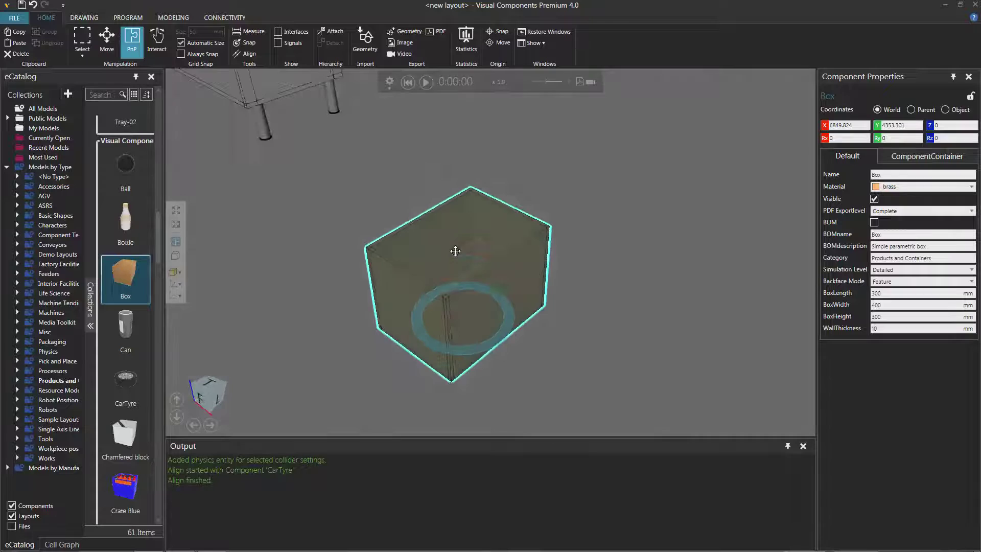
scroll(453, 292, up, 2)
scroll(452, 289, up, 2)
right_drag(446, 293, 471, 268)
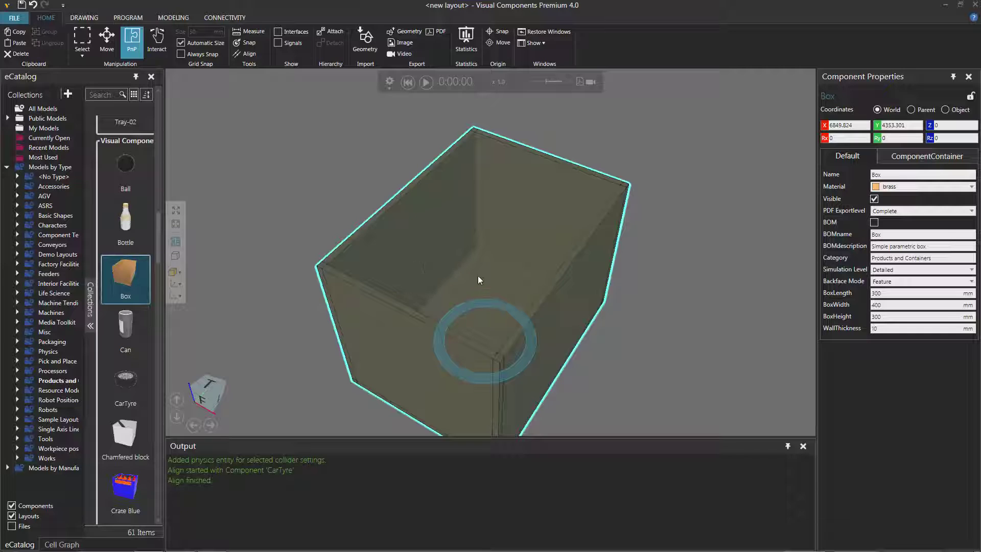
right_drag(477, 275, 472, 275)
click(183, 19)
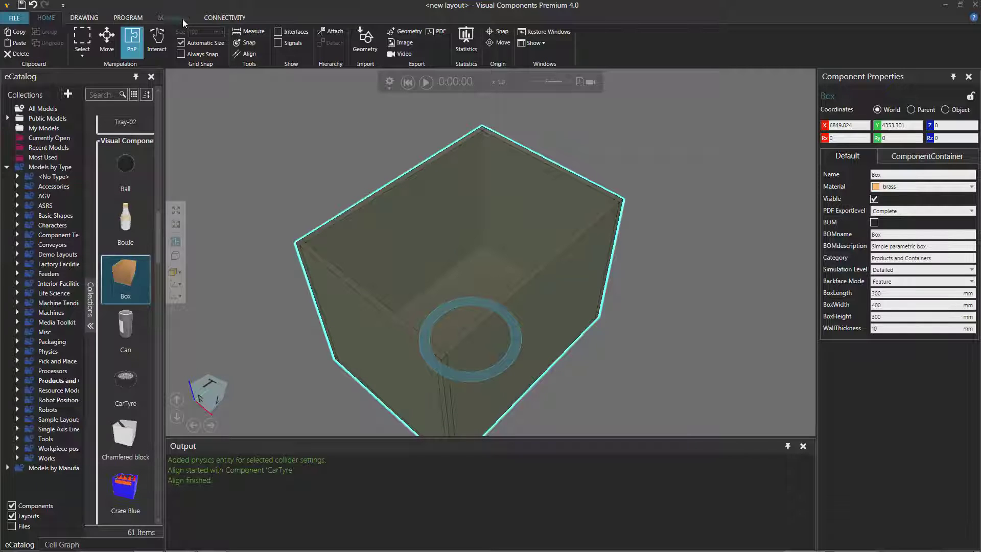
click(427, 216)
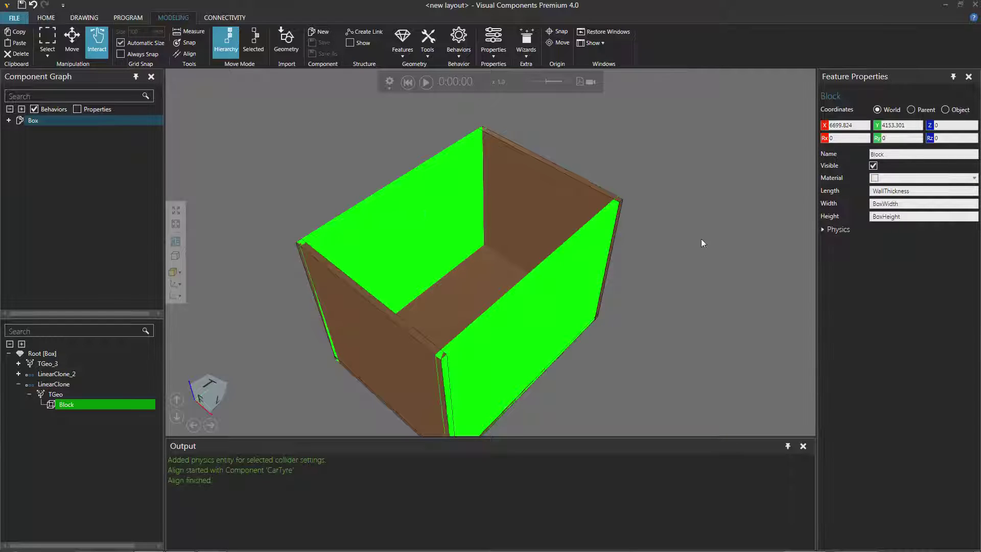
click(836, 230)
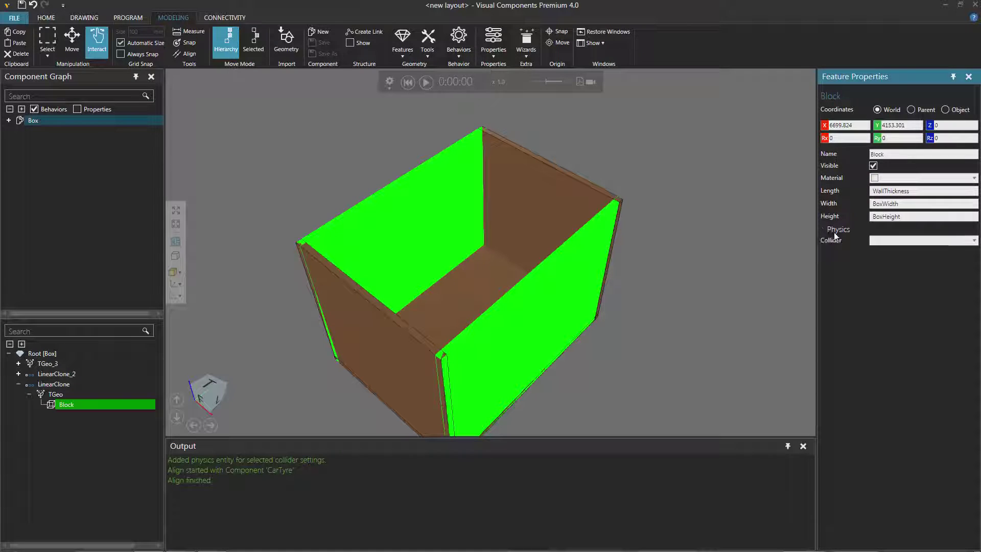
click(886, 241)
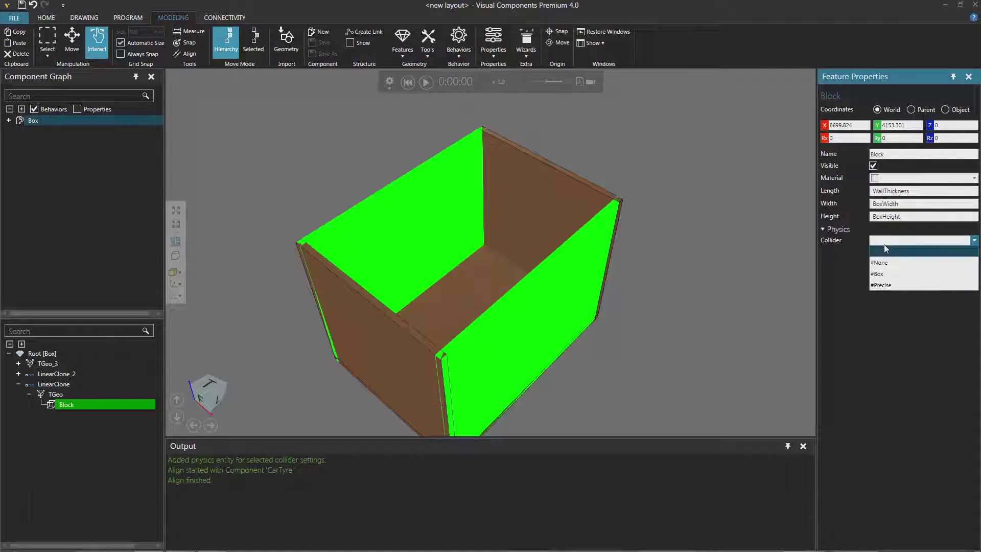
click(881, 285)
right_drag(564, 347, 522, 266)
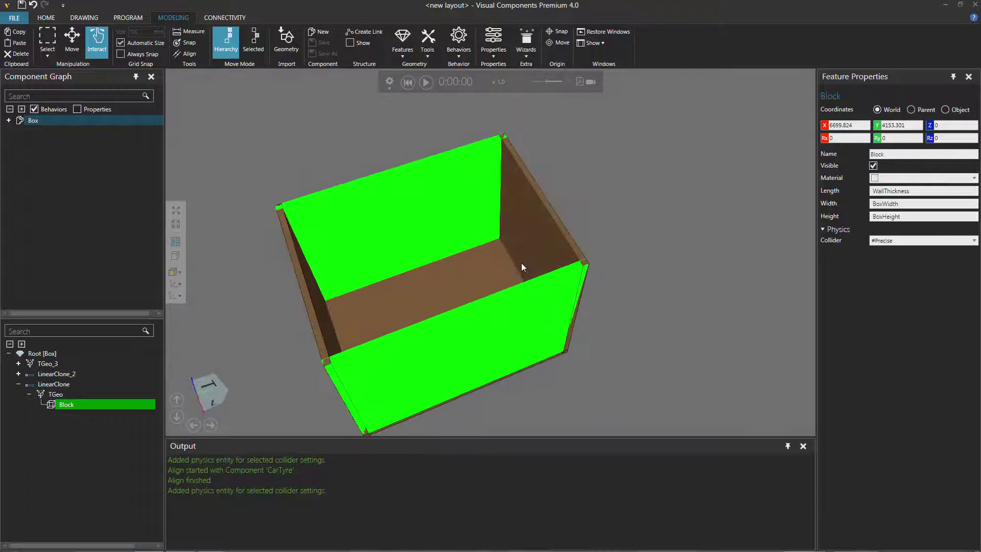
Set the physics collider of the Block_2 feature forming the box's other two opposite side walls to Precise
click(529, 235)
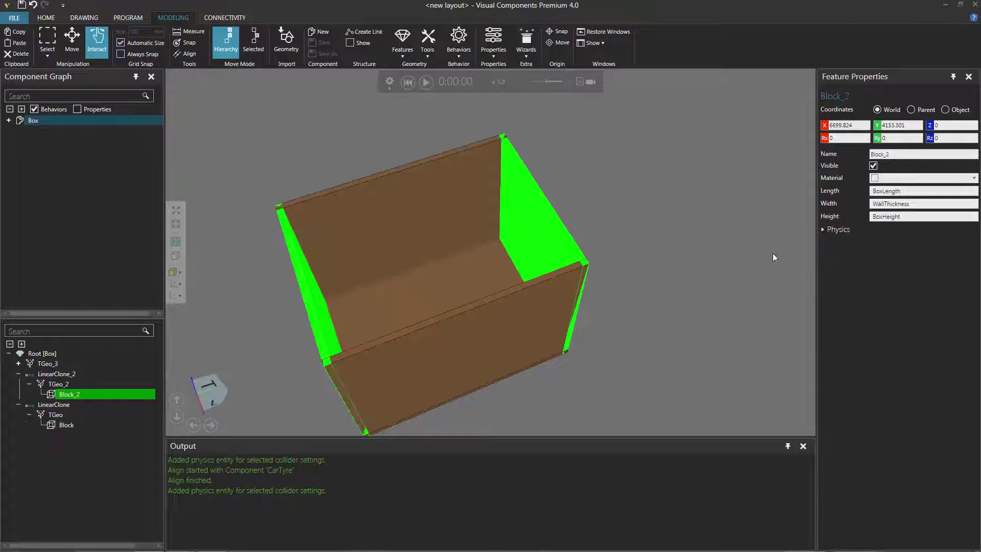
click(824, 229)
click(880, 240)
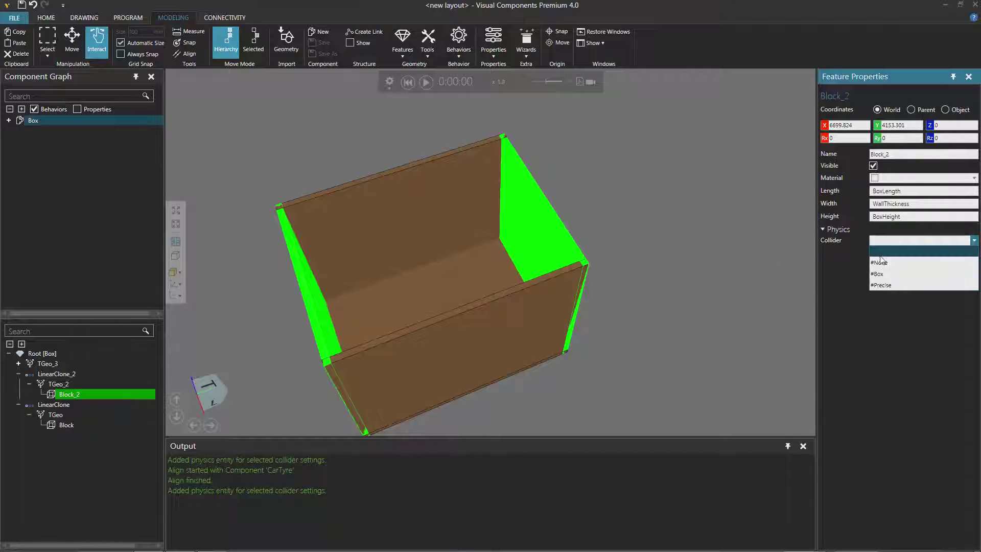
click(881, 285)
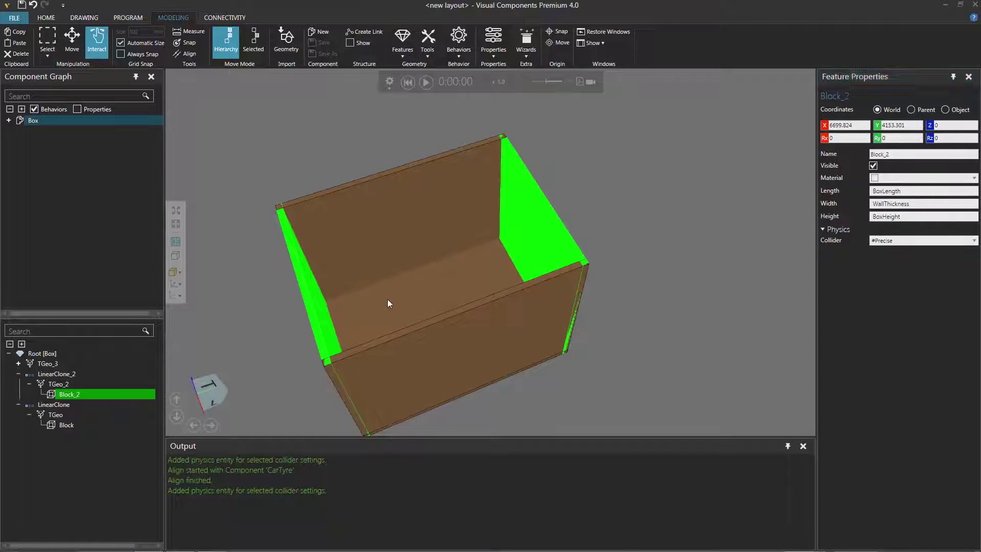
Set the physics collider of the Block_3 feature forming the box's bottom to Precise
click(425, 294)
right_drag(423, 297, 466, 292)
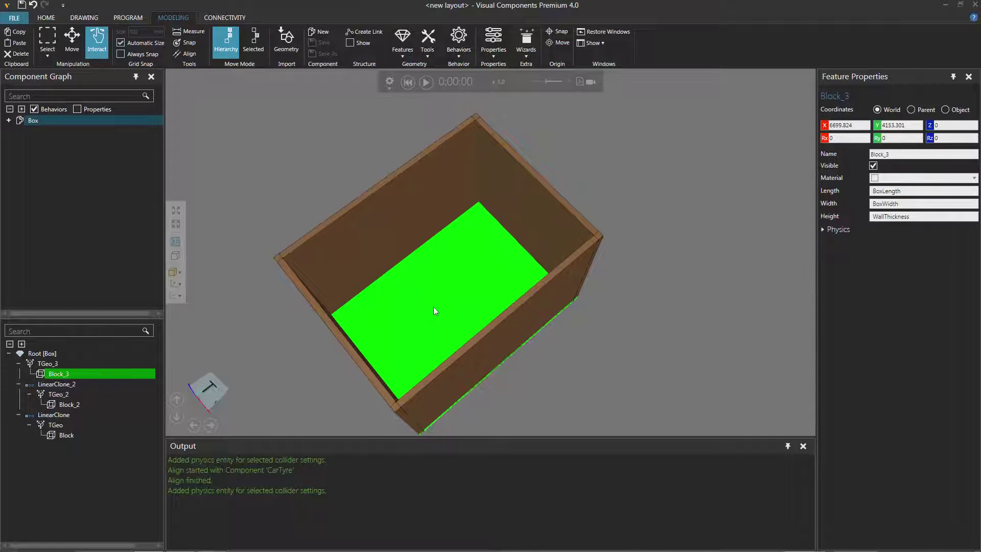
click(823, 231)
click(895, 241)
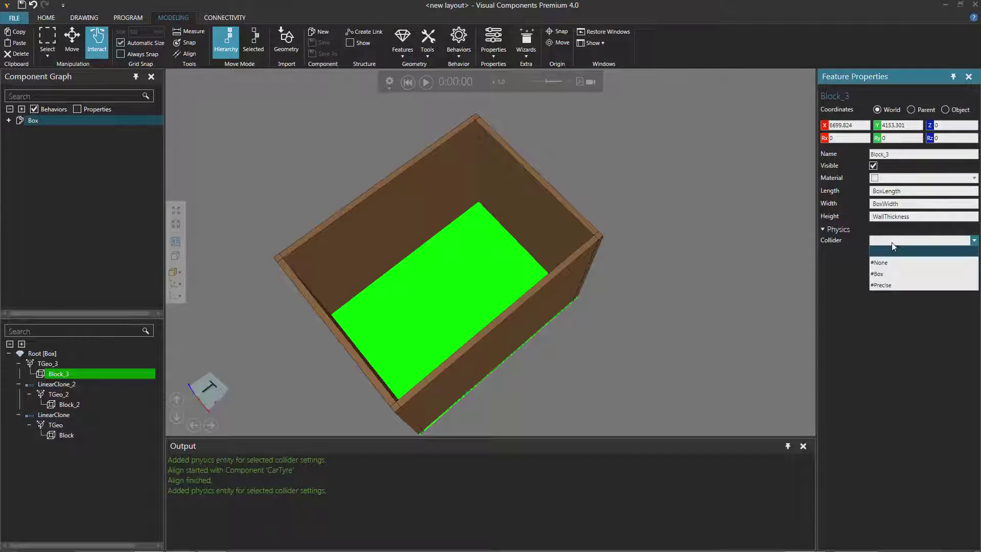
click(896, 286)
Add a Ball from the catalog to the floor between the pallet and the box, at about X 6174, Y 4195
right_drag(545, 385, 572, 287)
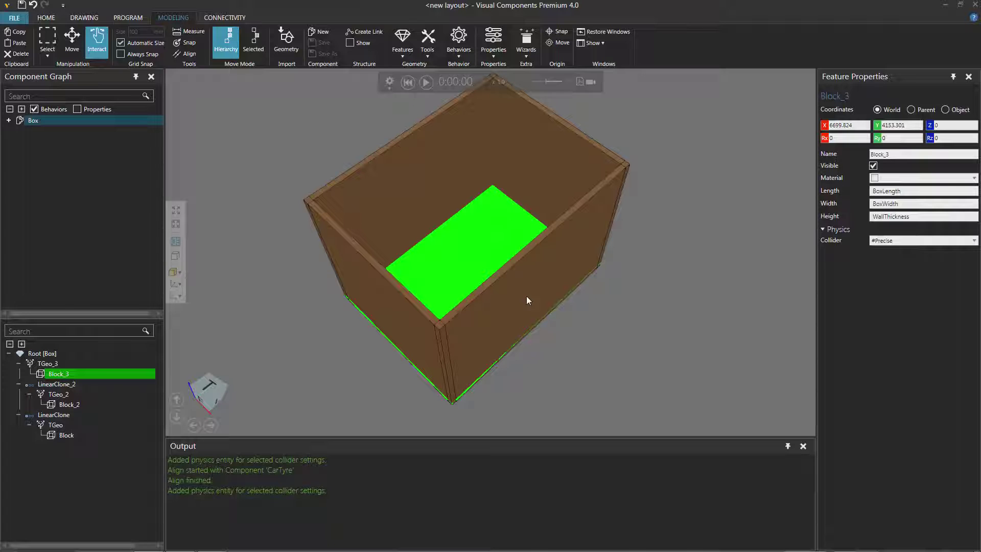
right_drag(501, 316, 526, 159)
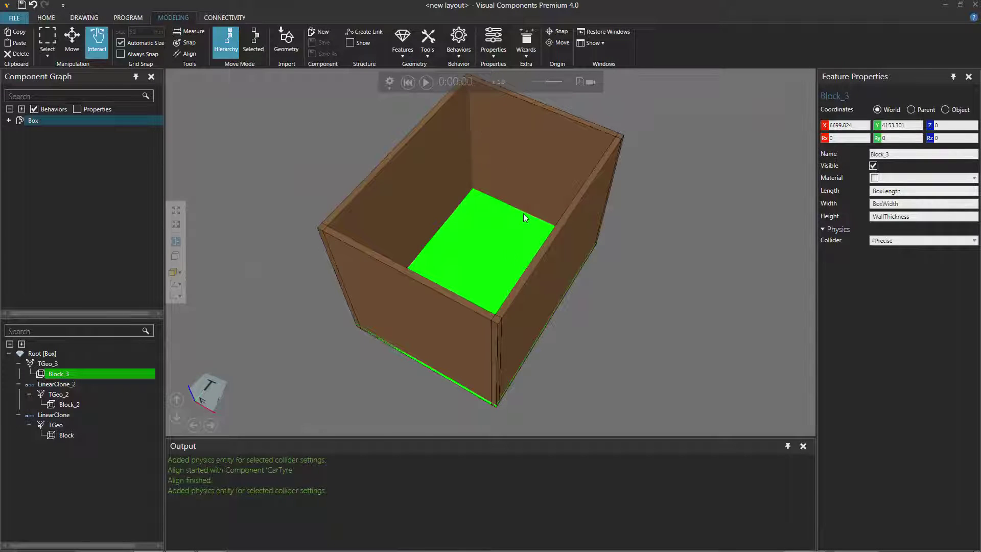
scroll(527, 340, down, 8)
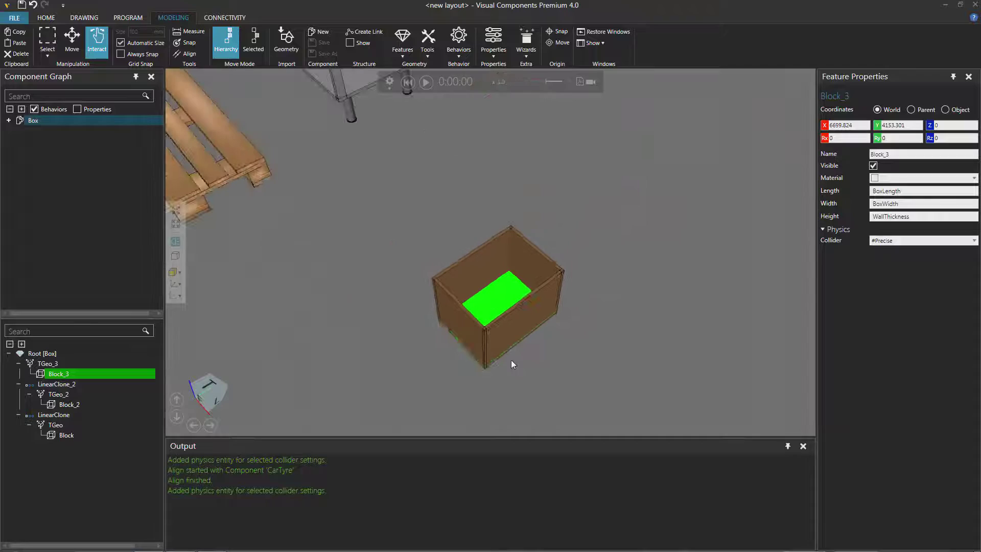
right_drag(497, 376, 495, 371)
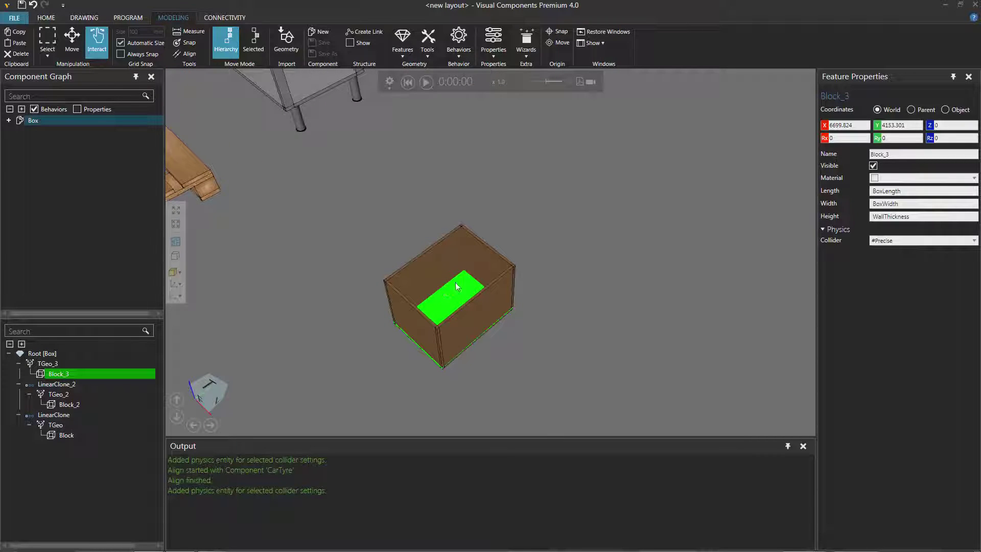
click(500, 363)
click(46, 18)
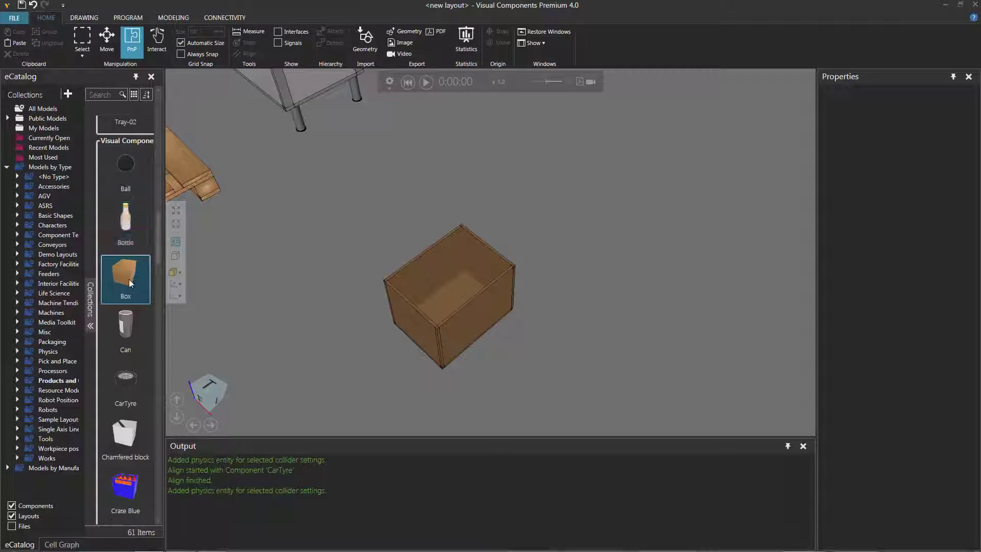
click(134, 174)
drag(119, 164, 312, 256)
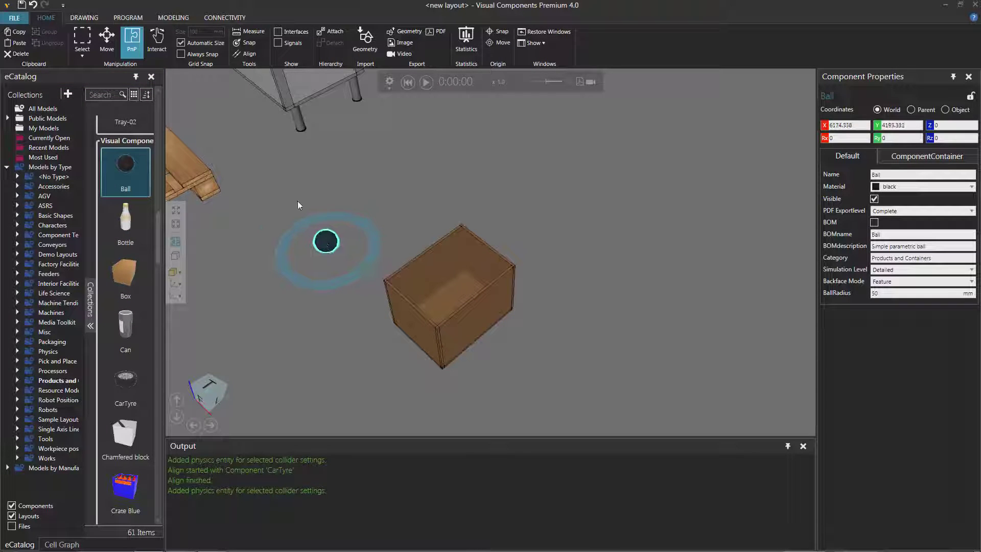
Set the physics collider of the ball's Sphere feature to Precise
click(172, 16)
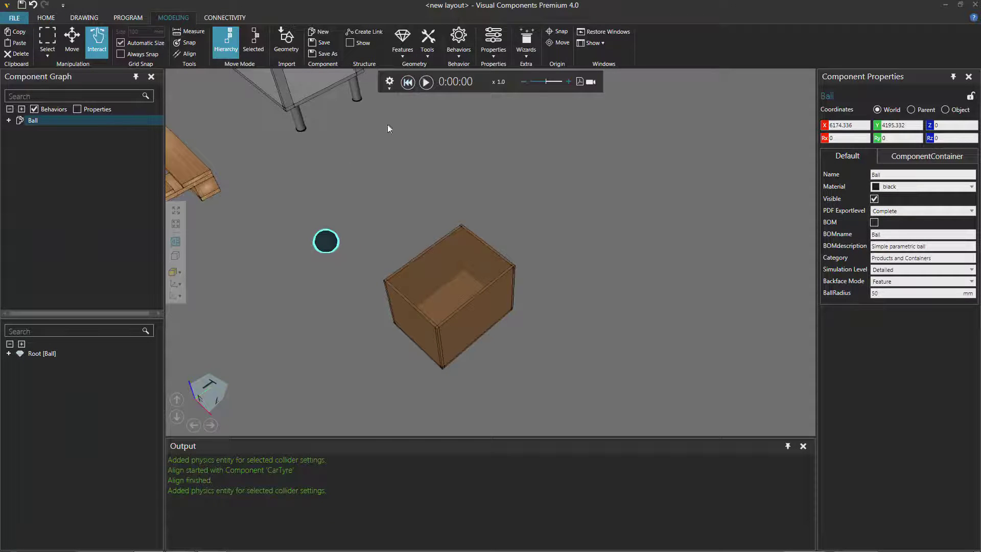
click(327, 243)
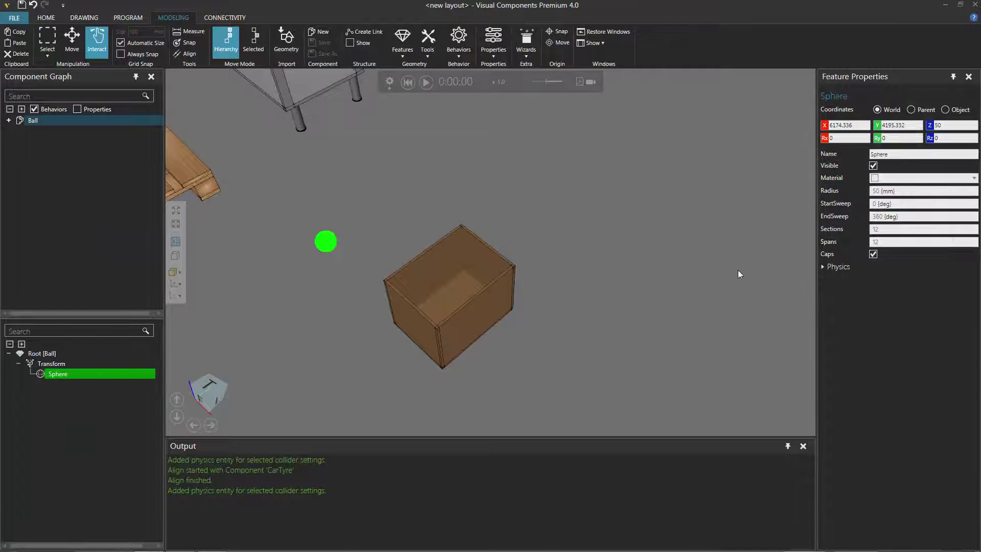
click(823, 268)
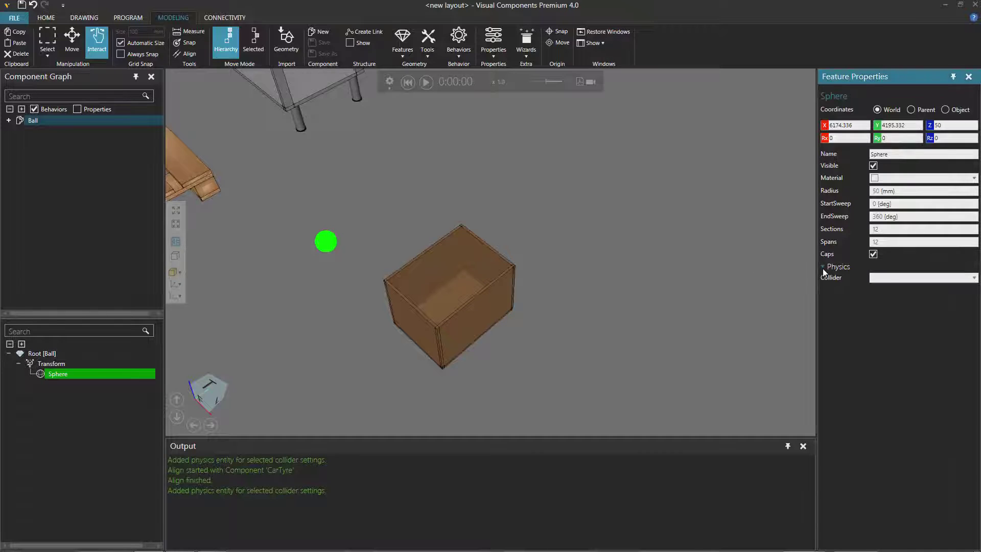
click(888, 279)
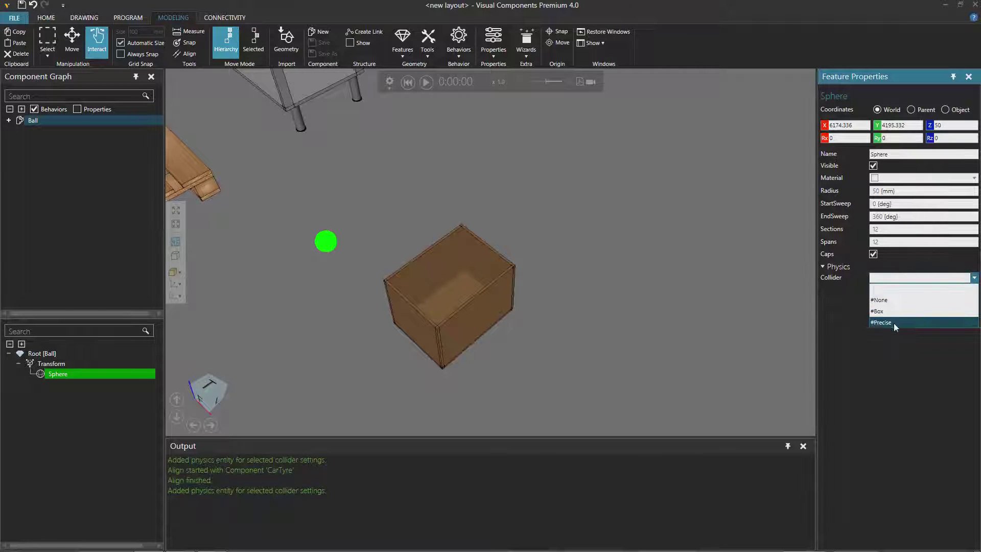
click(894, 323)
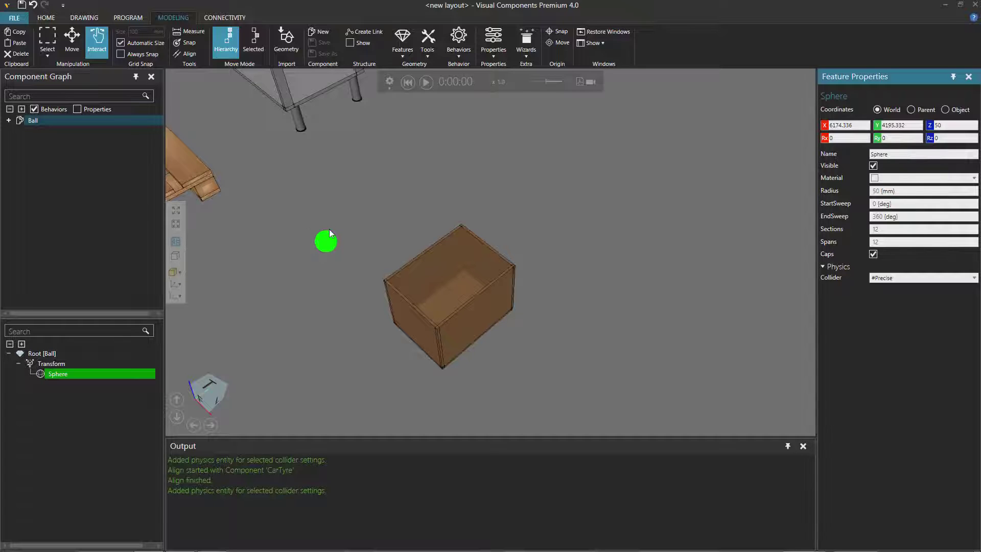
Duplicate the ball three times in a row and move the last copy beside the others, at about X 6191, Y 4374
right_drag(323, 277, 325, 273)
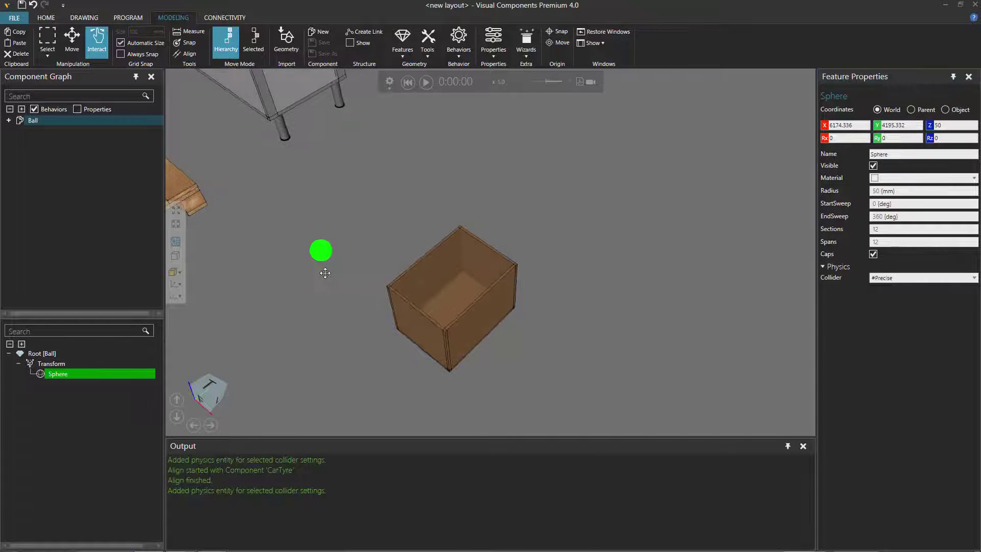
middle_drag(327, 285, 342, 277)
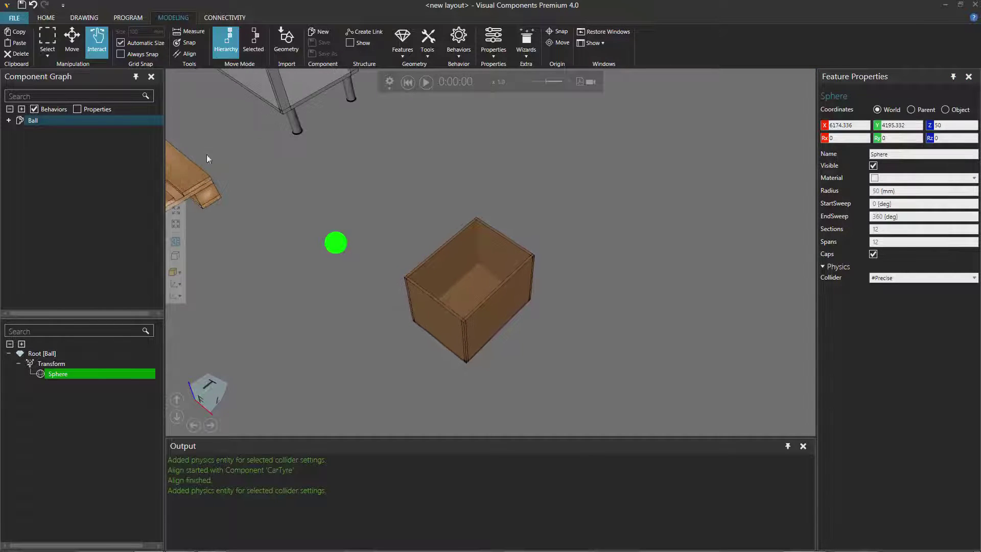
click(48, 16)
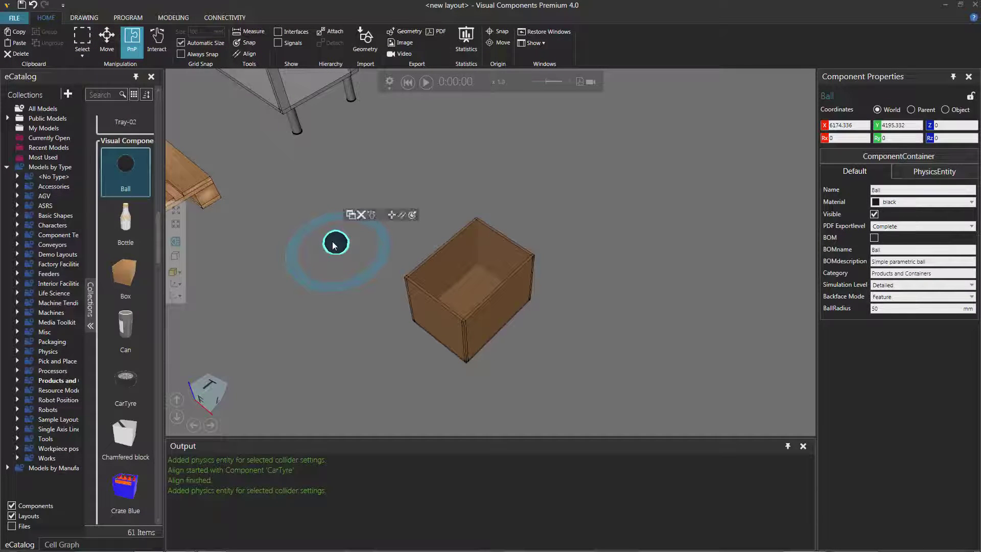
click(351, 215)
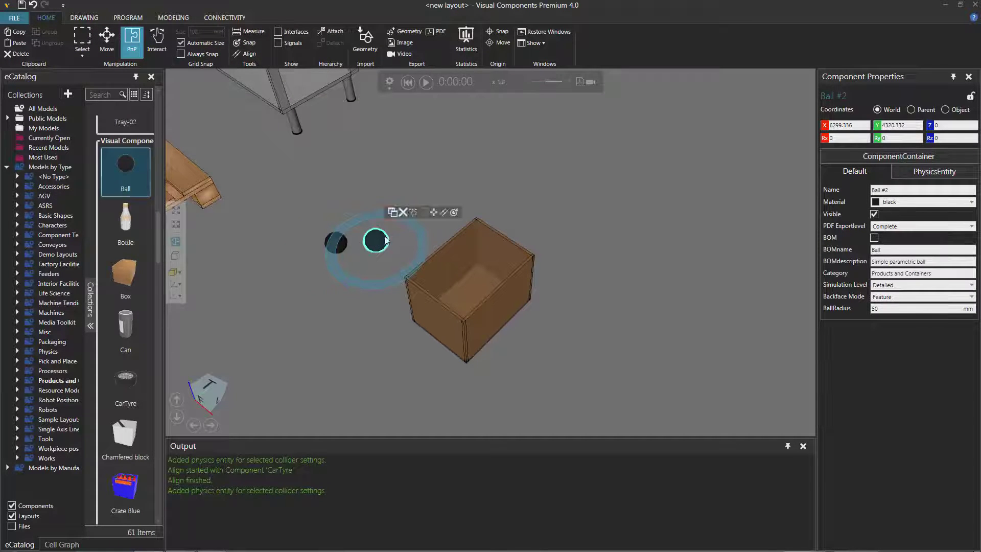
click(394, 214)
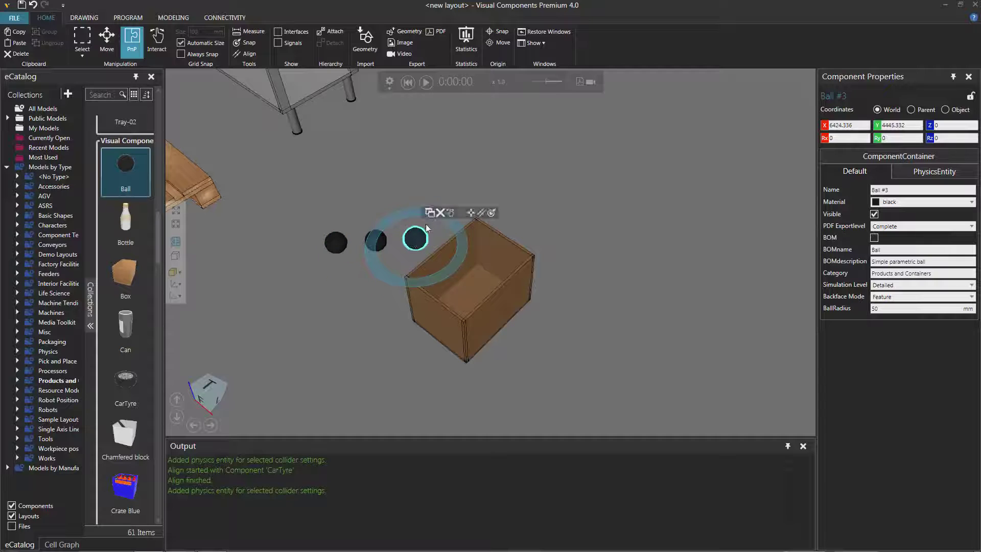
click(431, 212)
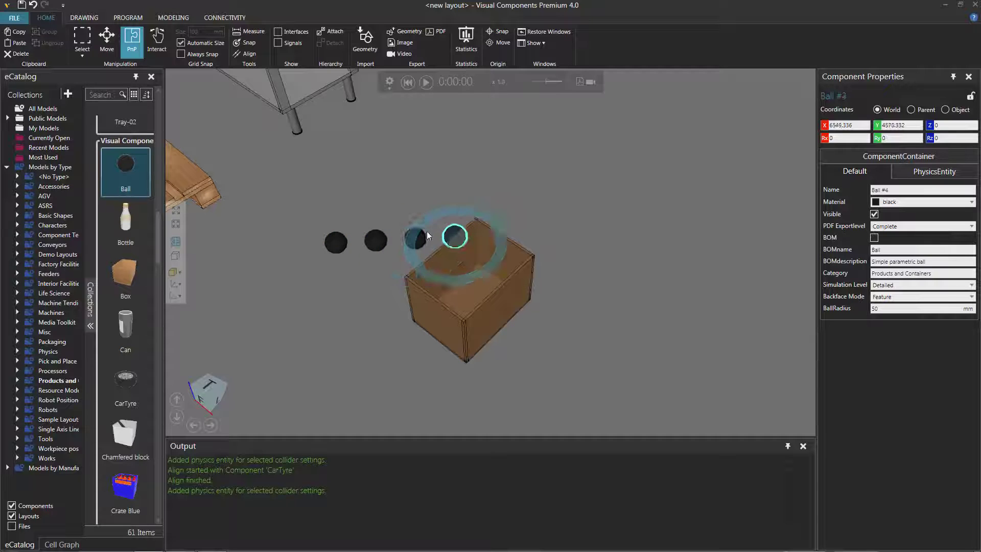
mouse_move(452, 235)
mouse_down()
mouse_move(385, 217)
mouse_move(371, 267)
mouse_up()
Move all four balls into the hollow box, with the original ball at about X 6767, Y 4458
right_drag(371, 266, 389, 278)
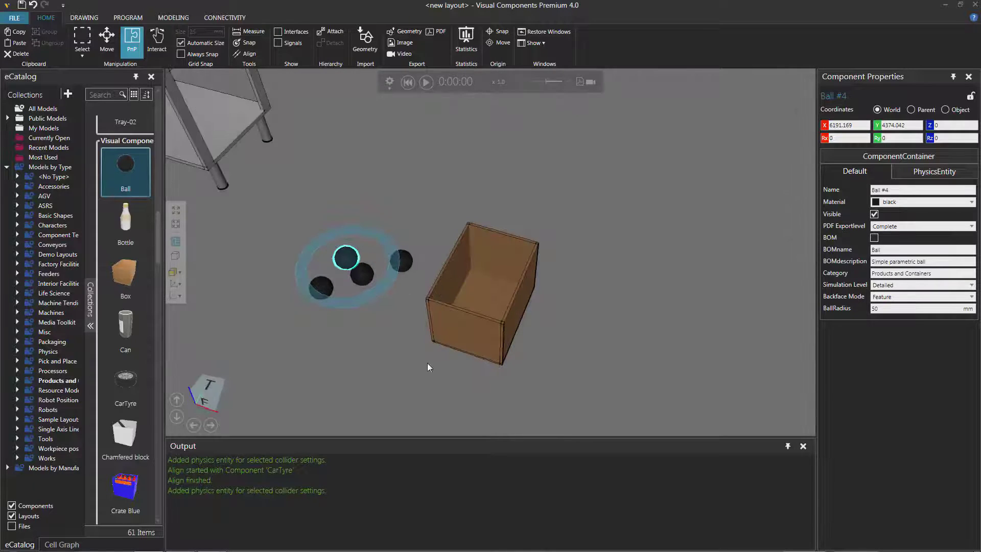
ctrl+right_drag(428, 364, 415, 352)
drag(338, 250, 489, 287)
drag(392, 255, 469, 296)
drag(352, 273, 485, 278)
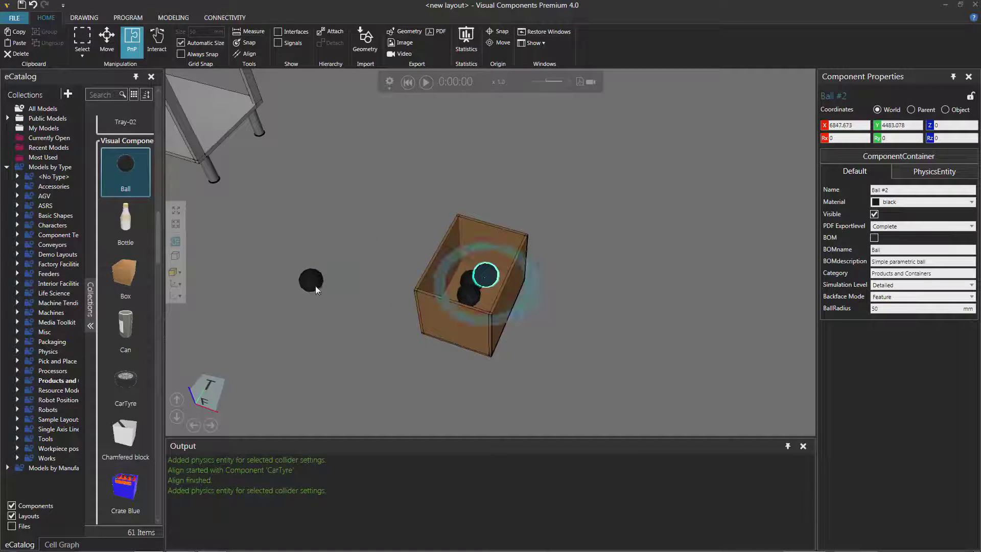
drag(316, 289, 471, 283)
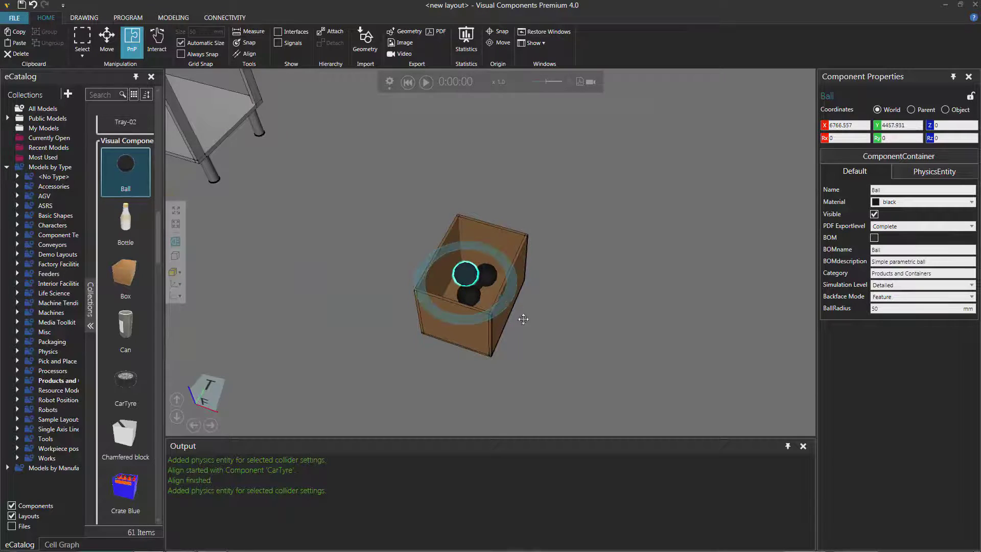
Run the simulation and move and rotate the box around the floor to test its collisions with the four balls
mouse_move(523, 319)
right_down()
mouse_move(513, 324)
mouse_move(521, 319)
right_up()
scroll(507, 351, up, 3)
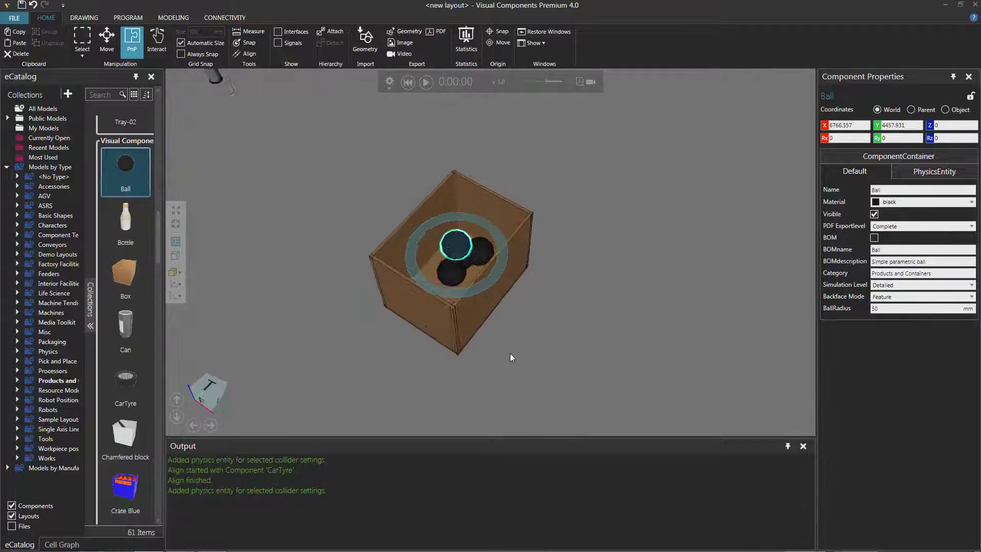
right_drag(510, 353, 517, 333)
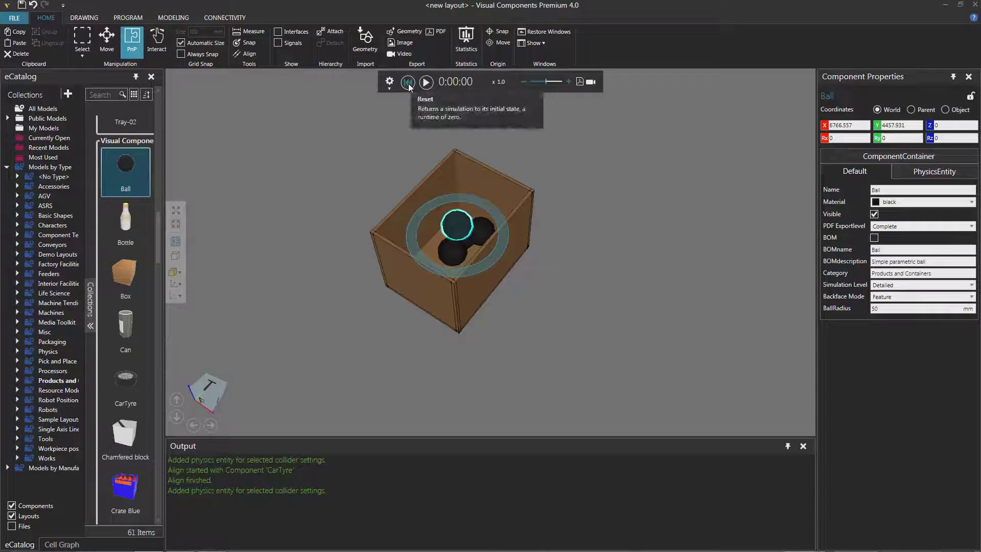
click(426, 81)
right_drag(322, 312, 358, 326)
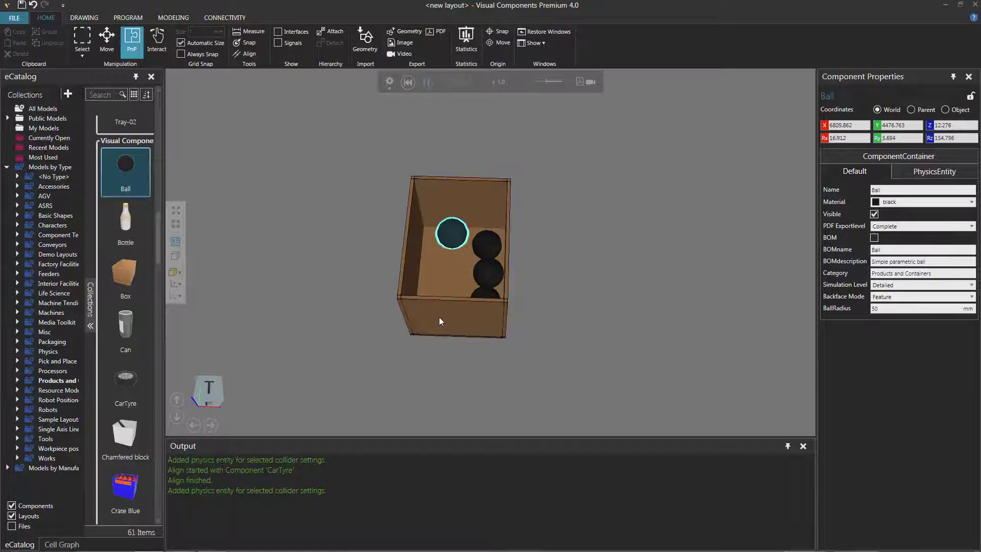
right_drag(493, 306, 515, 291)
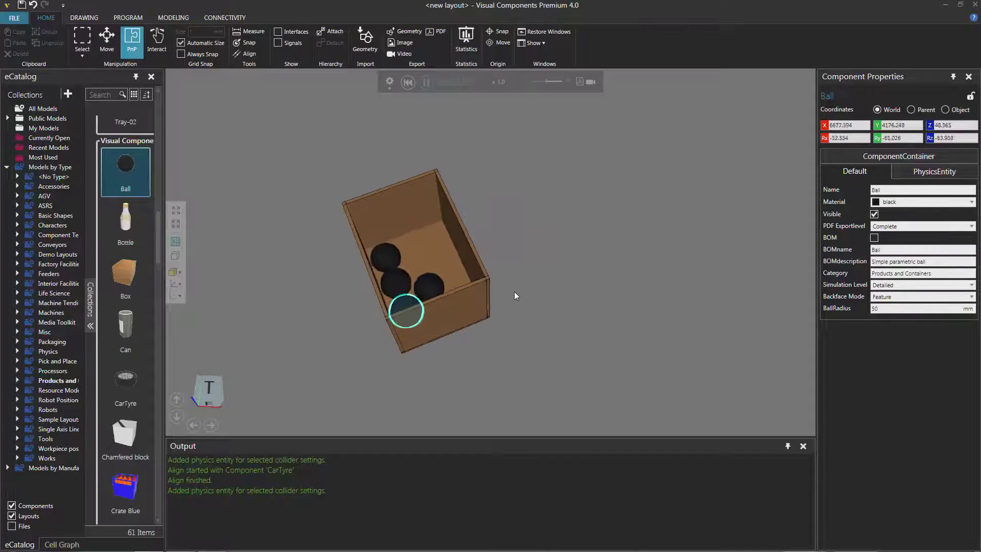
right_drag(435, 317, 347, 318)
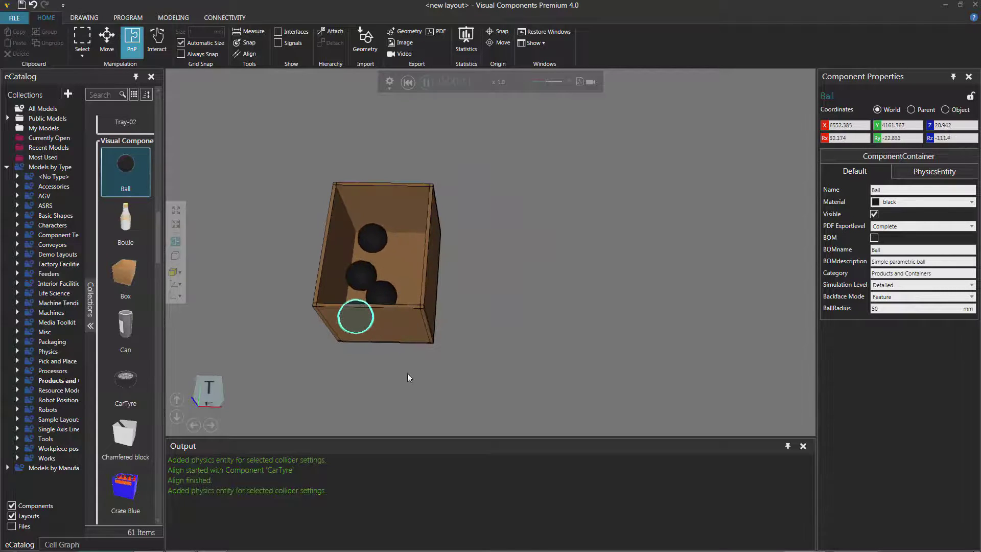
scroll(407, 373, down, 1)
right_drag(421, 379, 485, 273)
right_drag(387, 333, 397, 320)
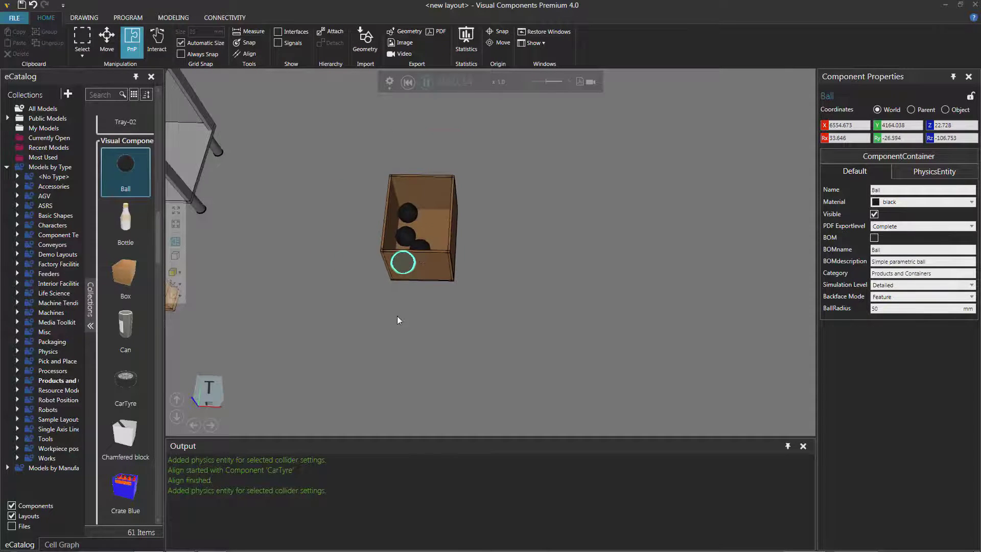
drag(430, 255, 465, 265)
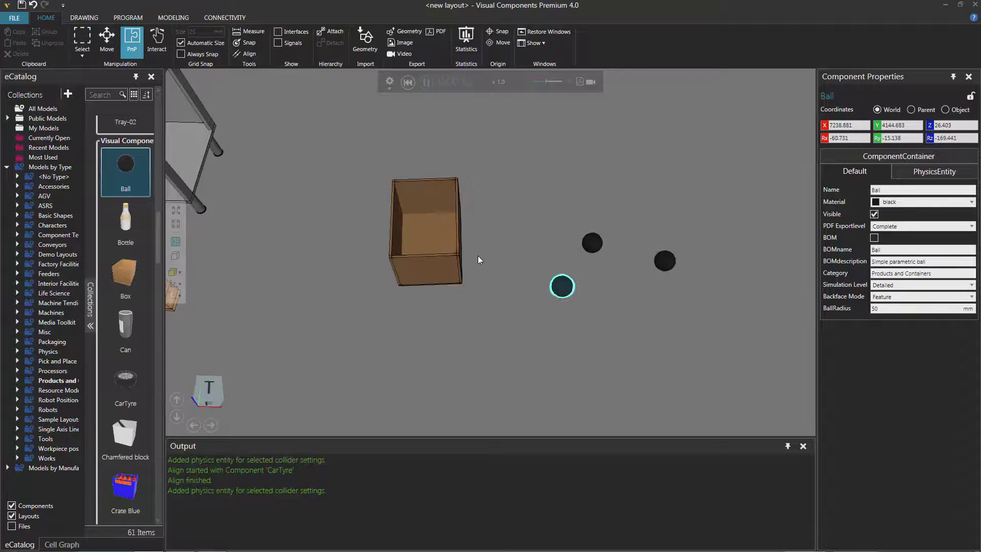
right_drag(556, 355, 250, 266)
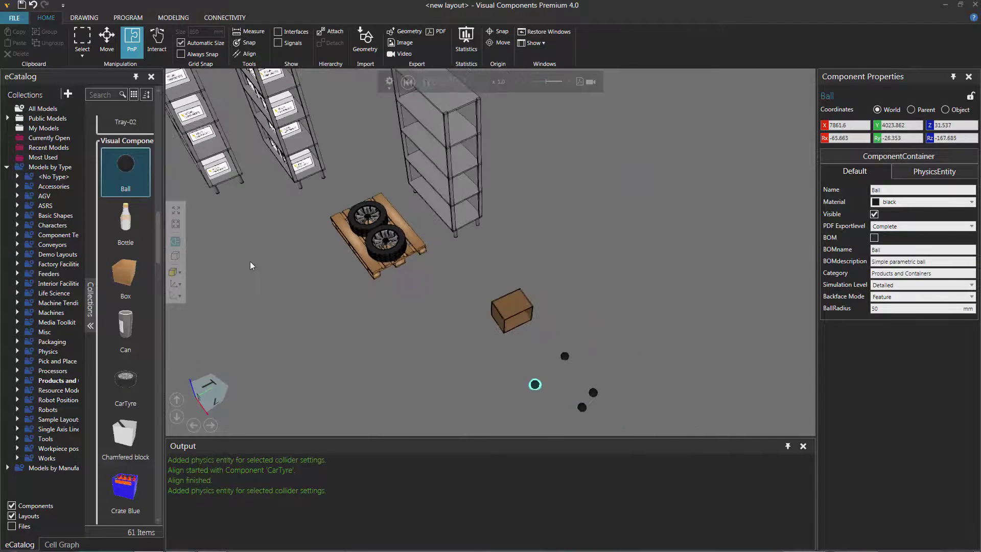
scroll(249, 270, down, 3)
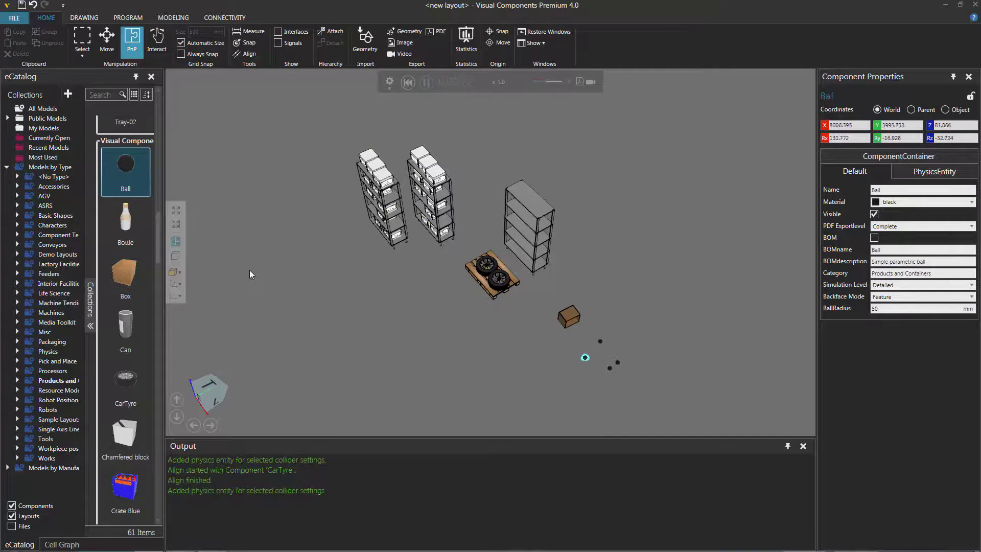
scroll(249, 270, up, 5)
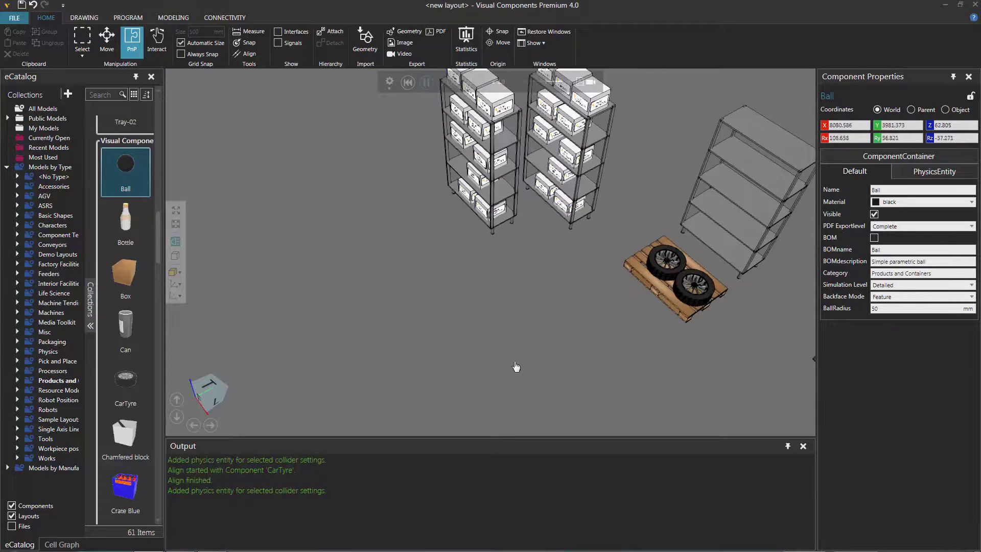
right_drag(516, 366, 349, 392)
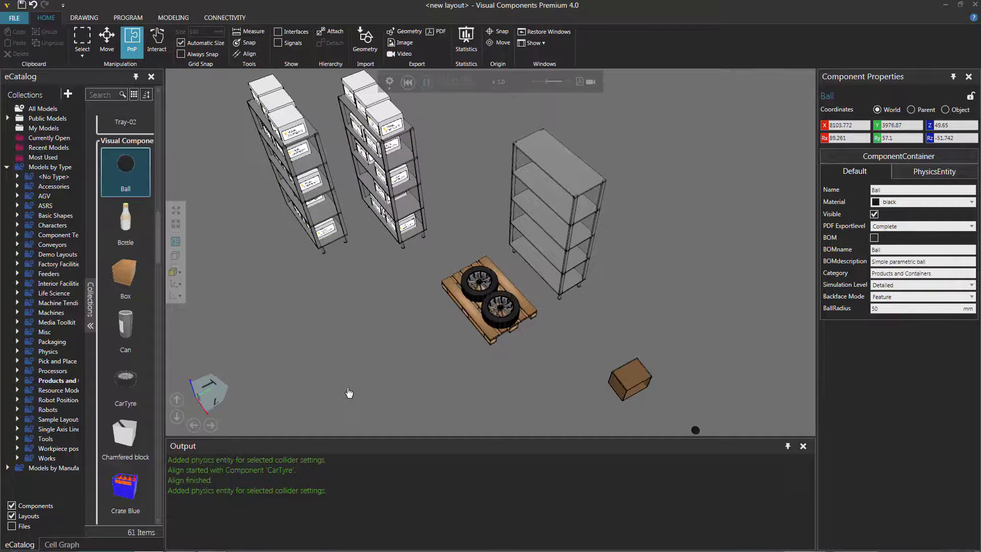